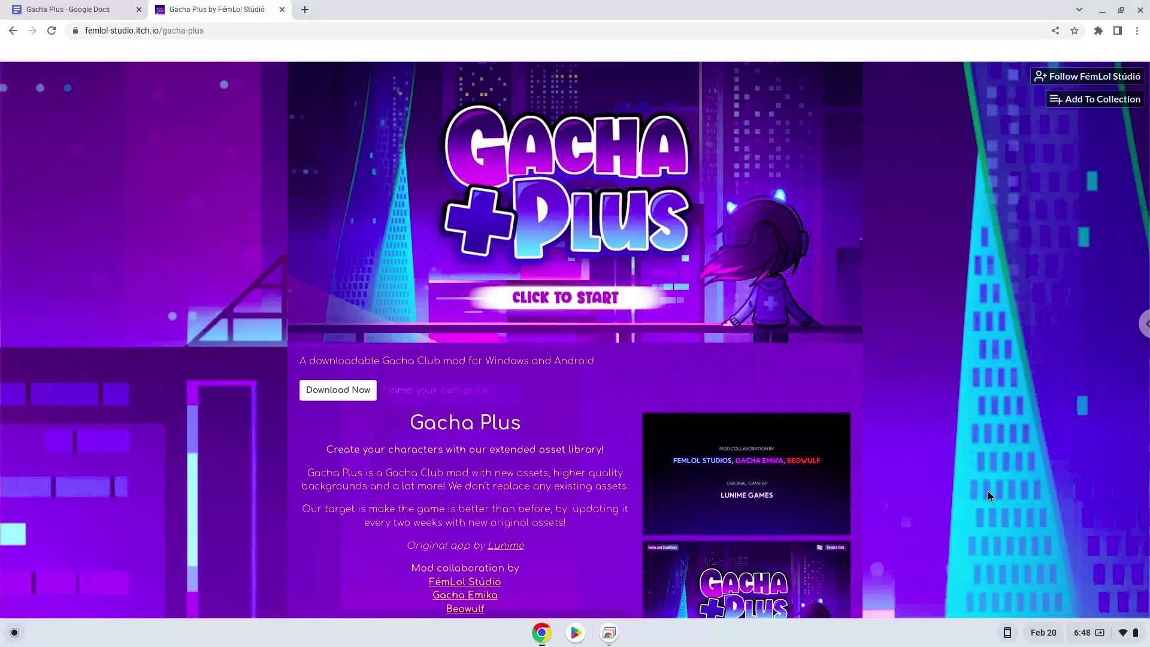
- Install the Linux development environment from the ChromeOS developer settings with the recommended 10.0 GB disk size, closing the terminal and settings windows when done
{"action": "left_click", "coordinate": [1076, 632]}
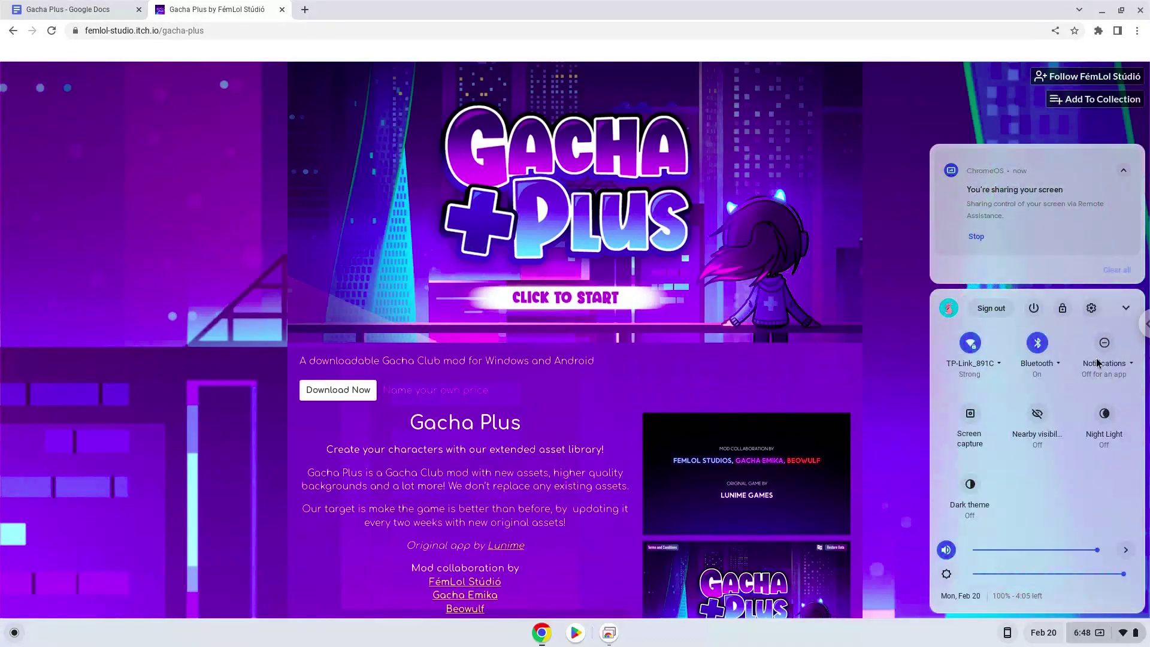
{"action": "left_click", "coordinate": [1092, 308]}
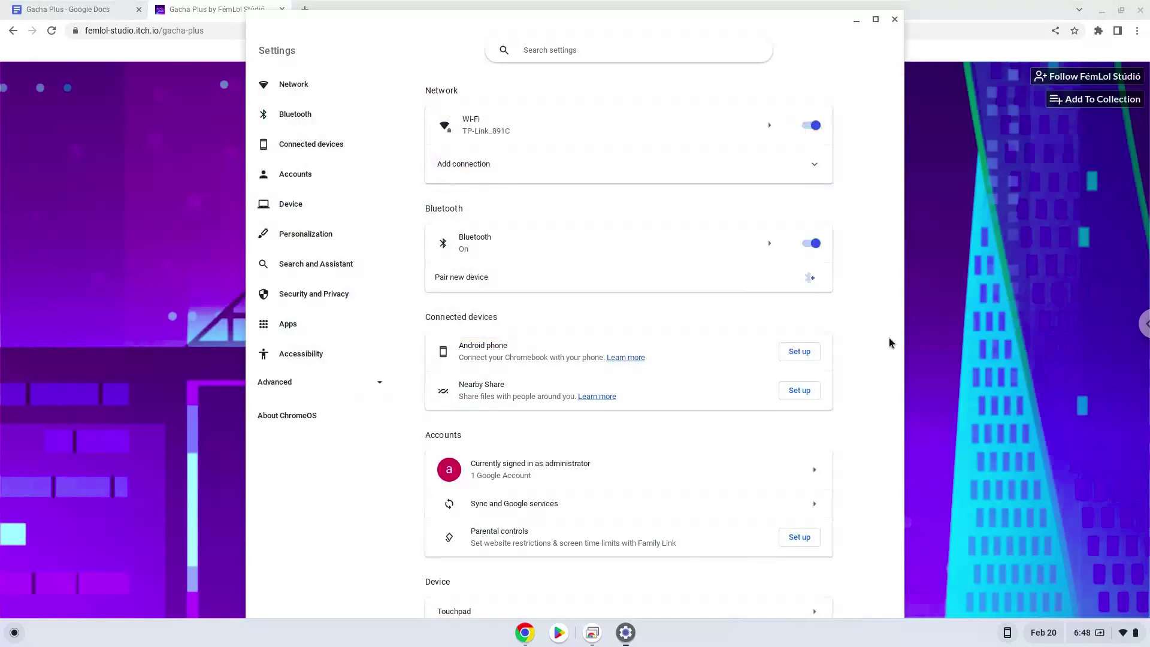
{"action": "left_click", "coordinate": [361, 386]}
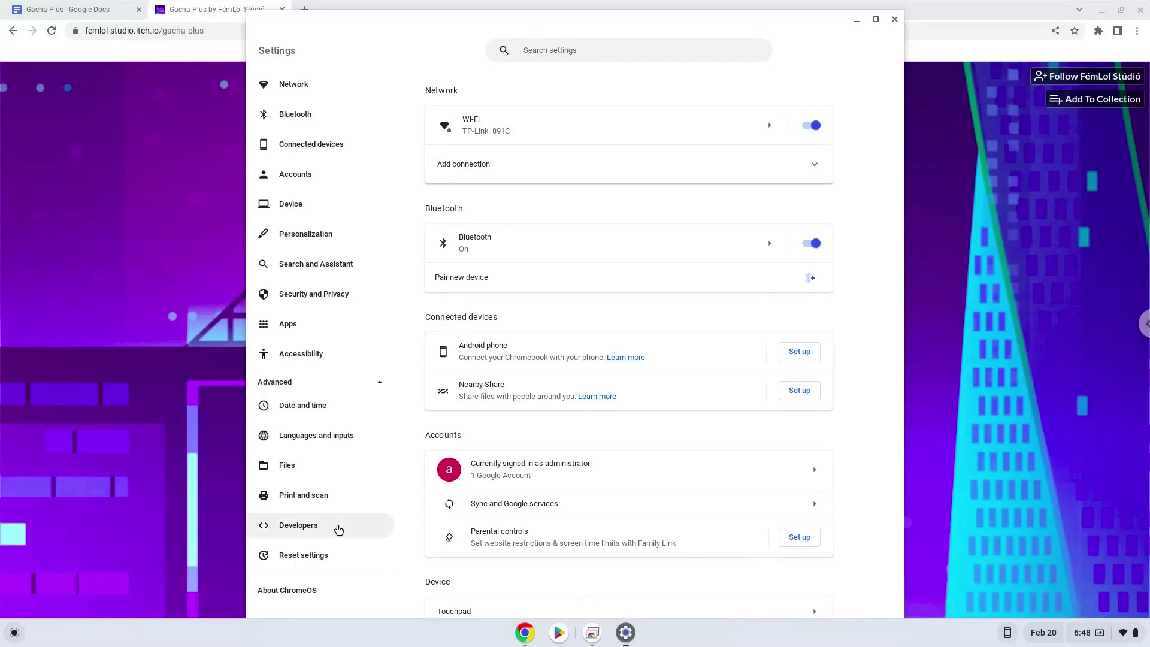
{"action": "left_click", "coordinate": [339, 529]}
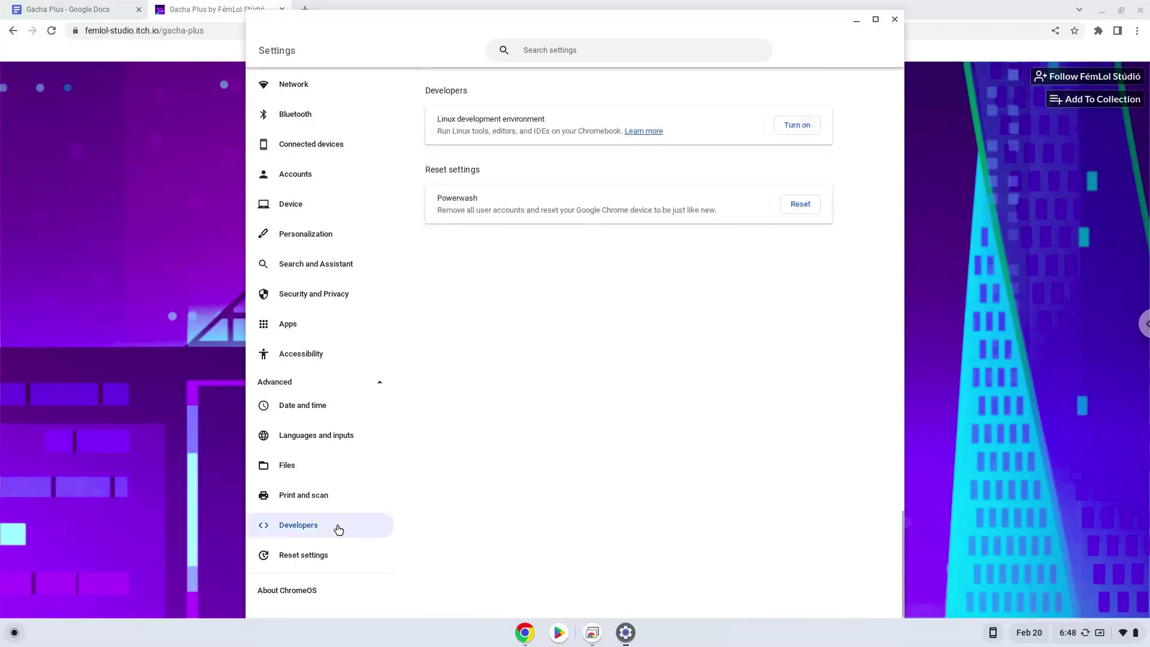
{"action": "left_click", "coordinate": [796, 124]}
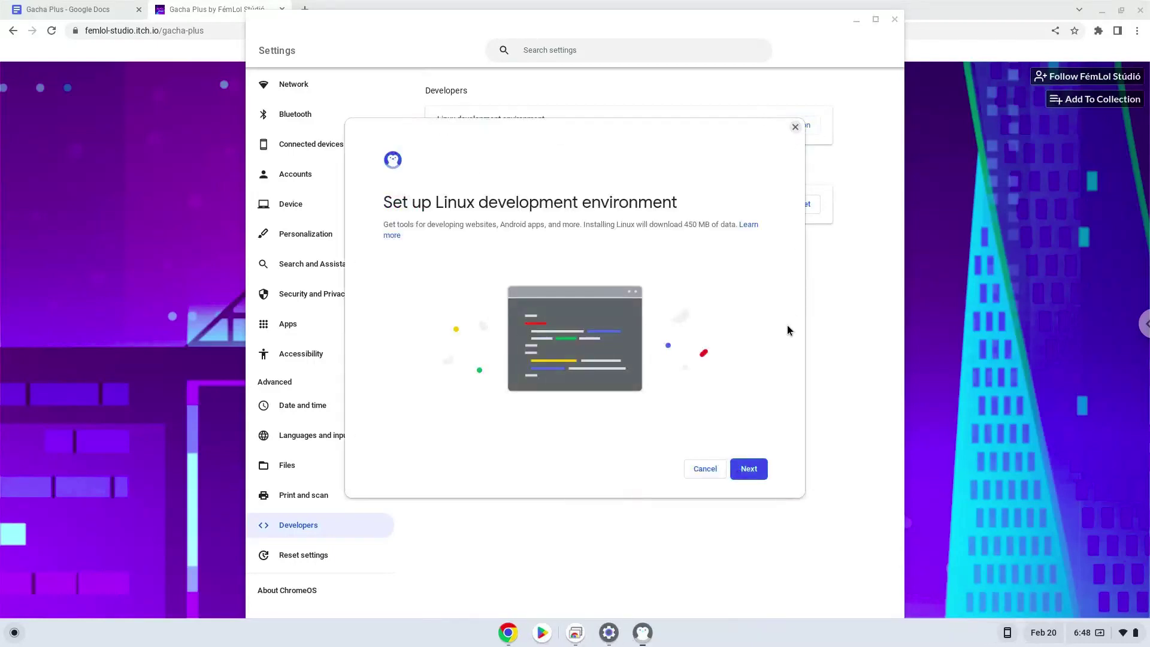
{"action": "left_click", "coordinate": [743, 472]}
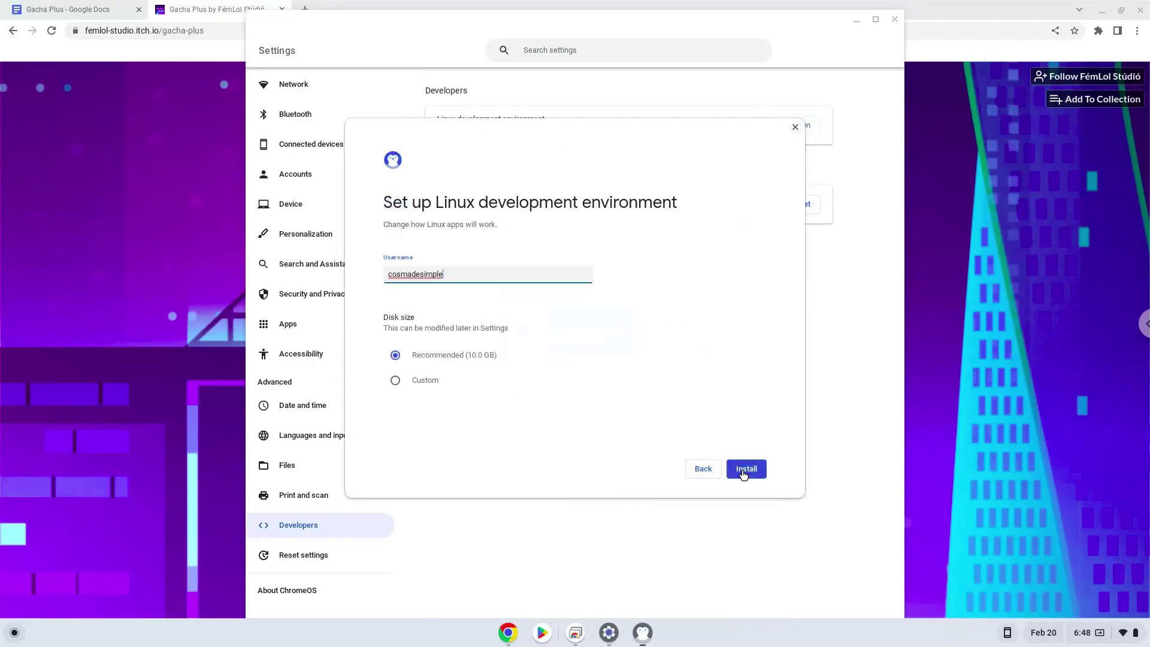
{"action": "left_click", "coordinate": [743, 471]}
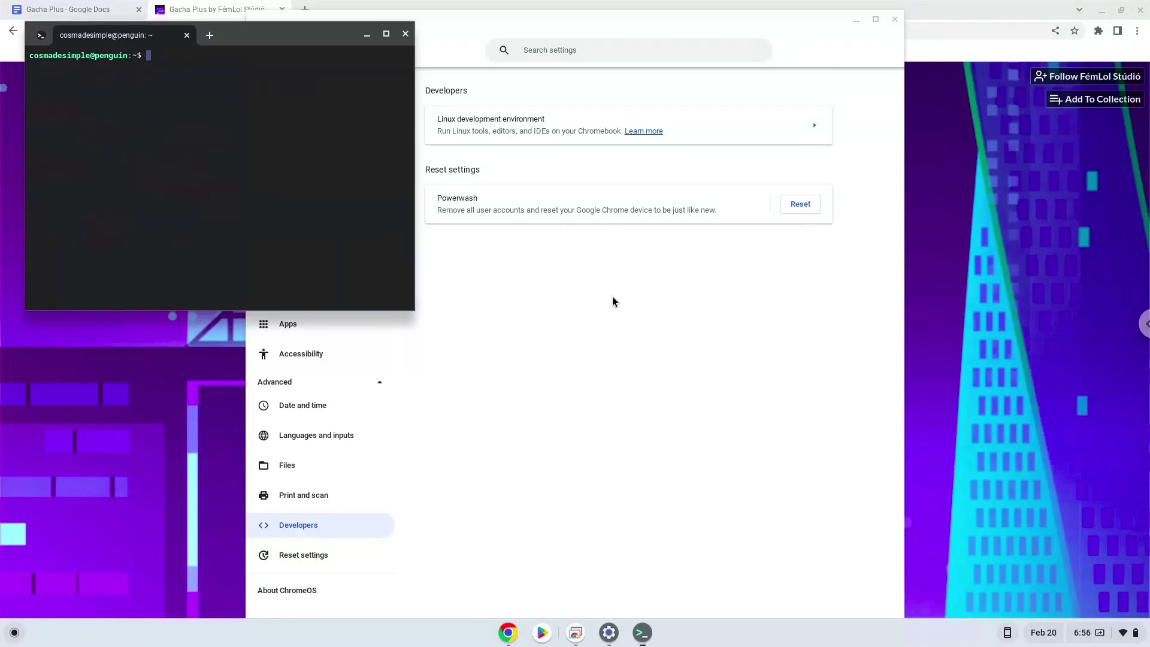
{"action": "left_click", "coordinate": [405, 34]}
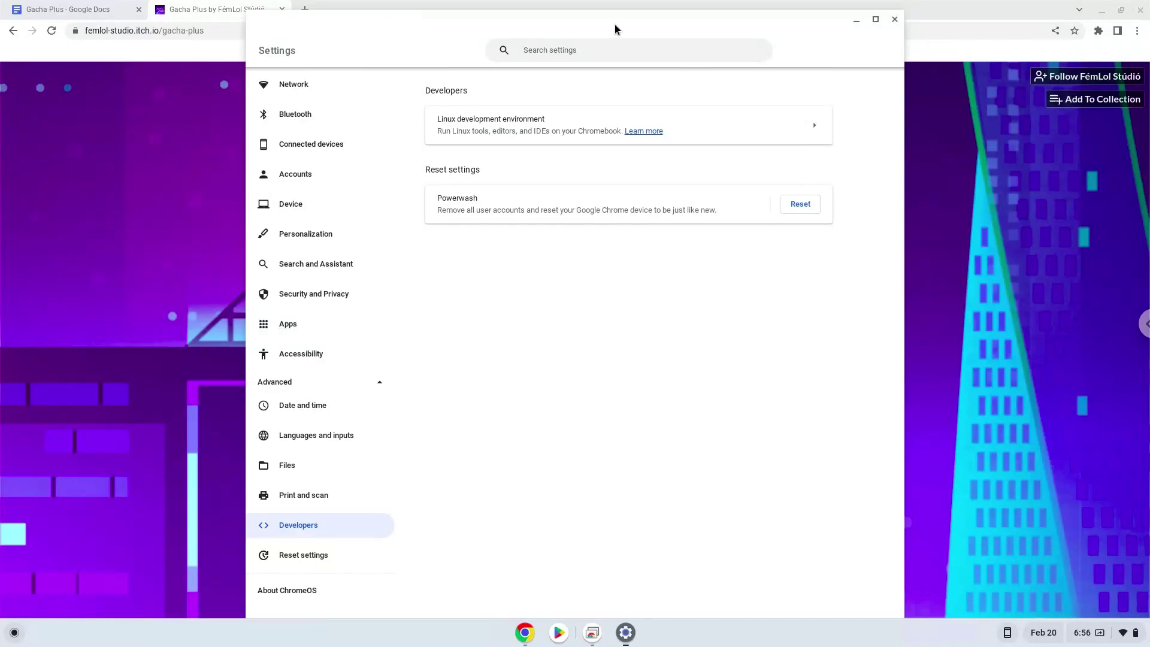
{"action": "left_click", "coordinate": [893, 21]}
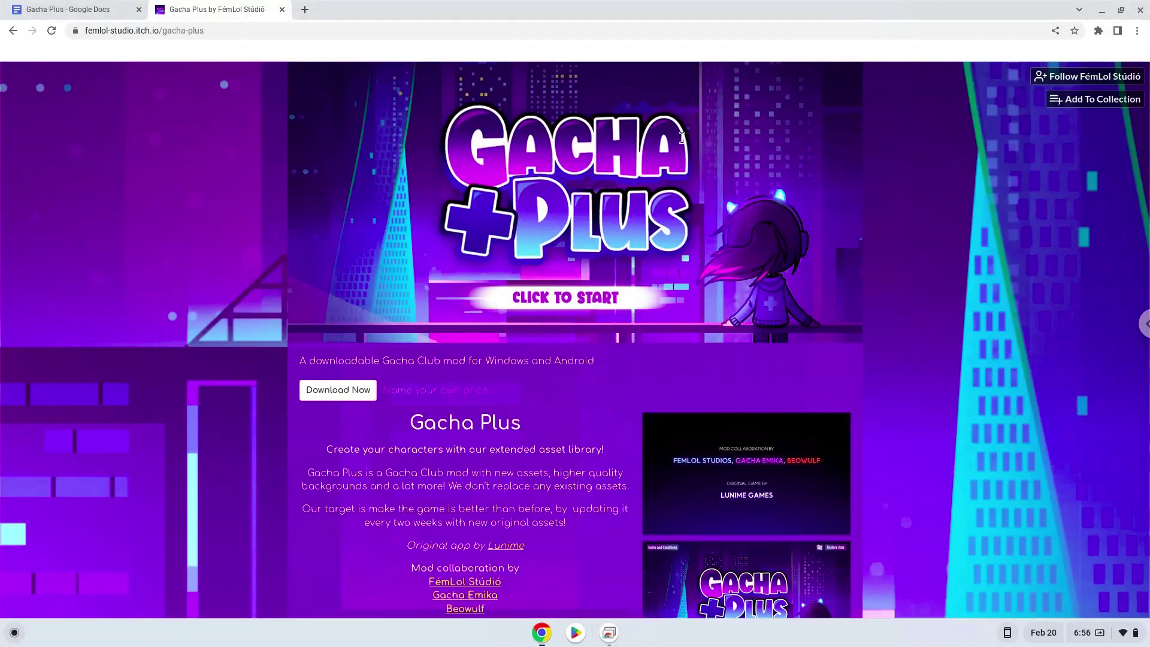
- Download GachaPlus-v1.0.2-windows.zip from the Gacha Plus itch.io page without making a payment
{"action": "left_click", "coordinate": [331, 389]}
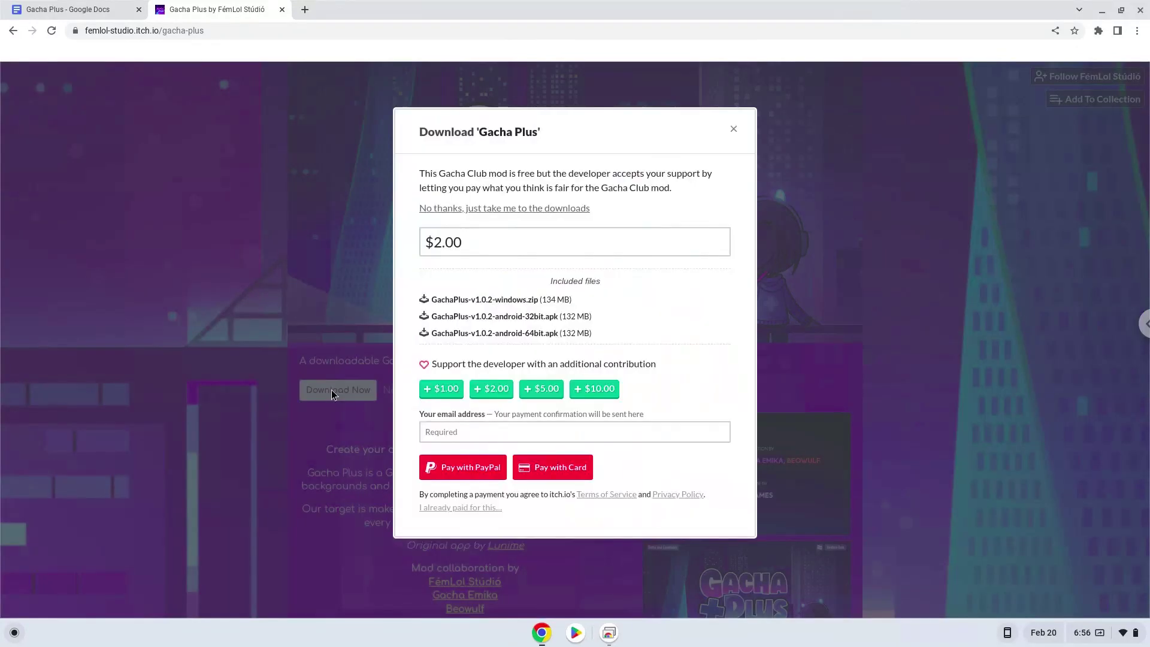
{"action": "left_click", "coordinate": [494, 209]}
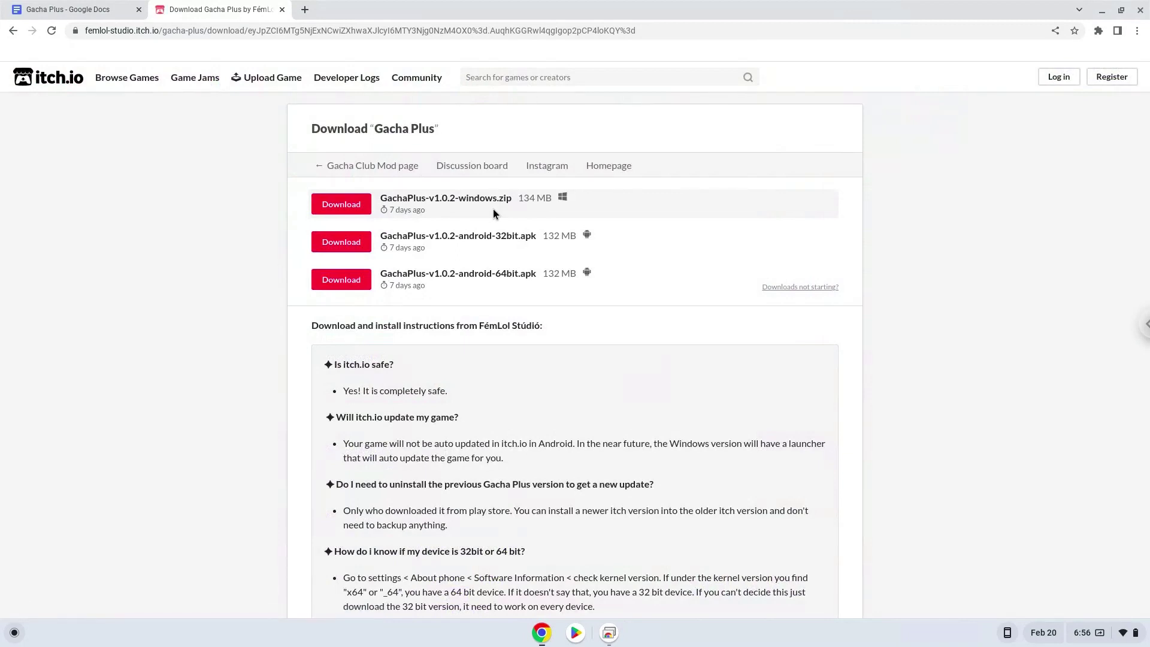
{"action": "left_click", "coordinate": [349, 206]}
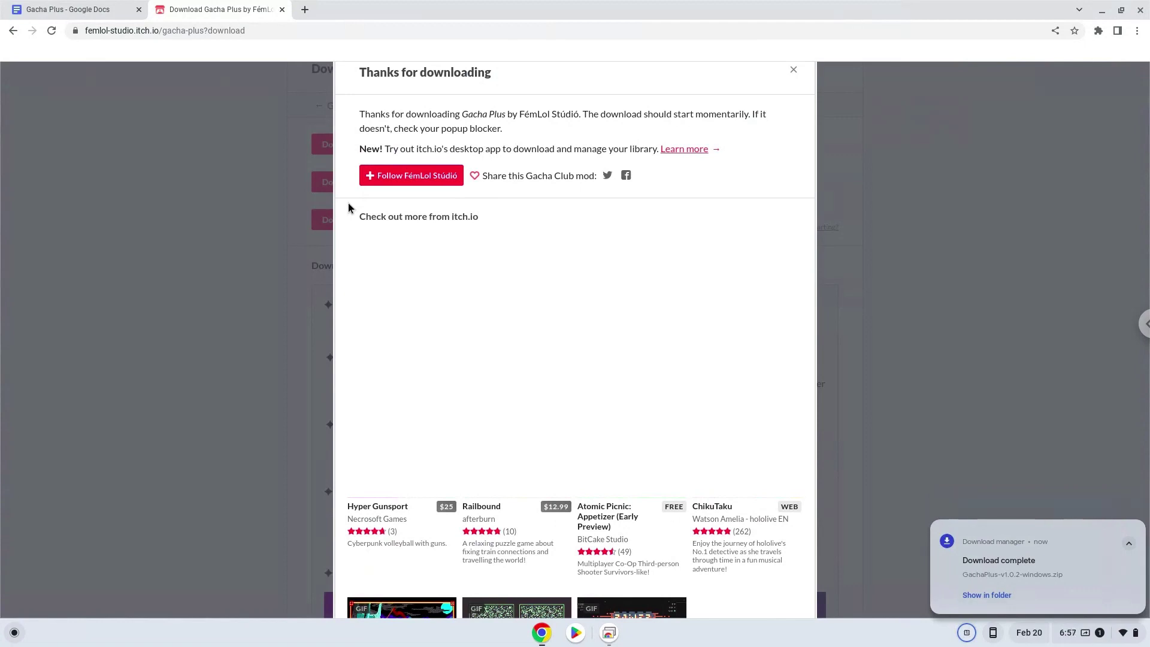
- Move GachaPlus-v1.0.2-windows.zip from the Downloads folder into Linux files and close the file manager
{"action": "left_click", "coordinate": [964, 594]}
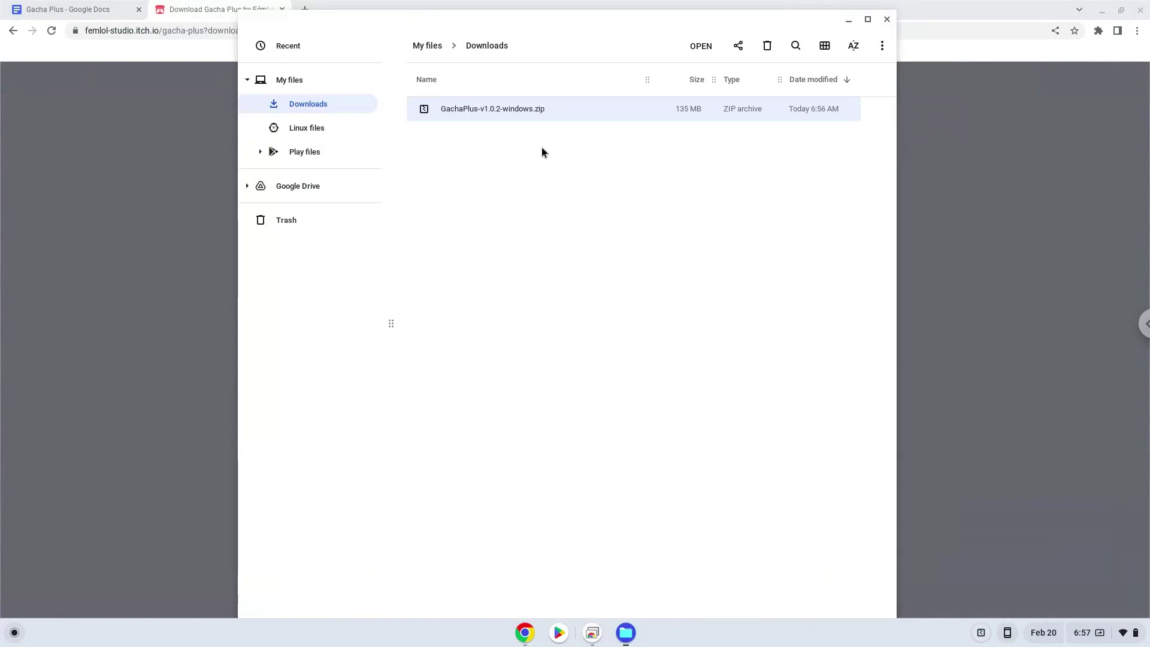
{"action": "right_click", "coordinate": [507, 114]}
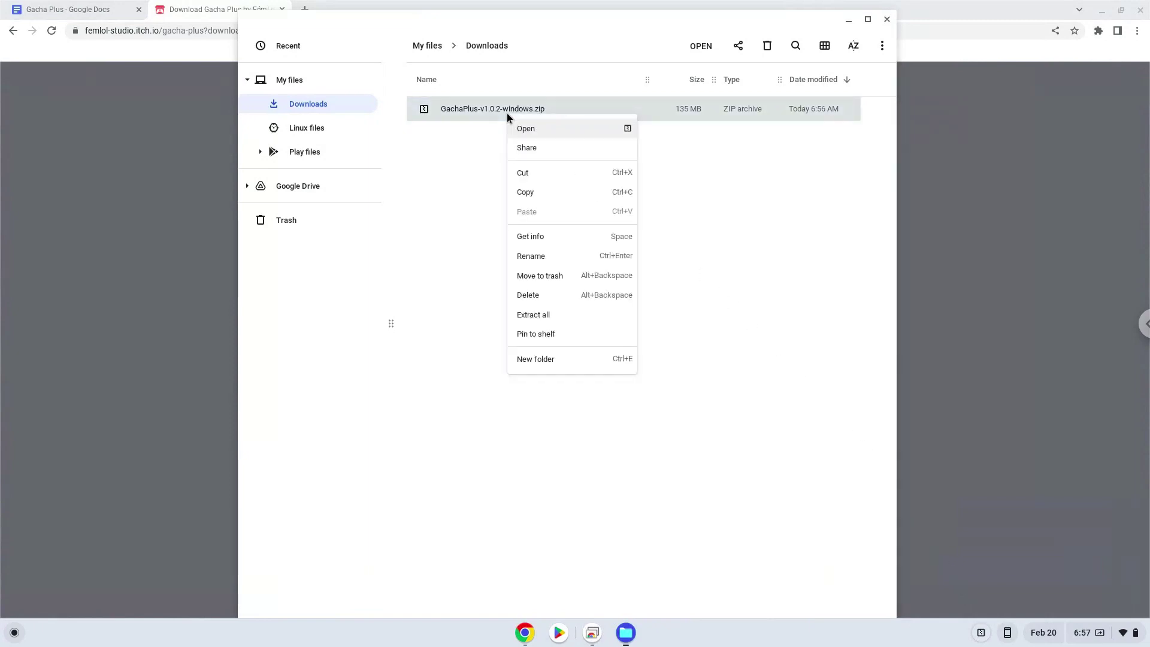
{"action": "left_click", "coordinate": [535, 173]}
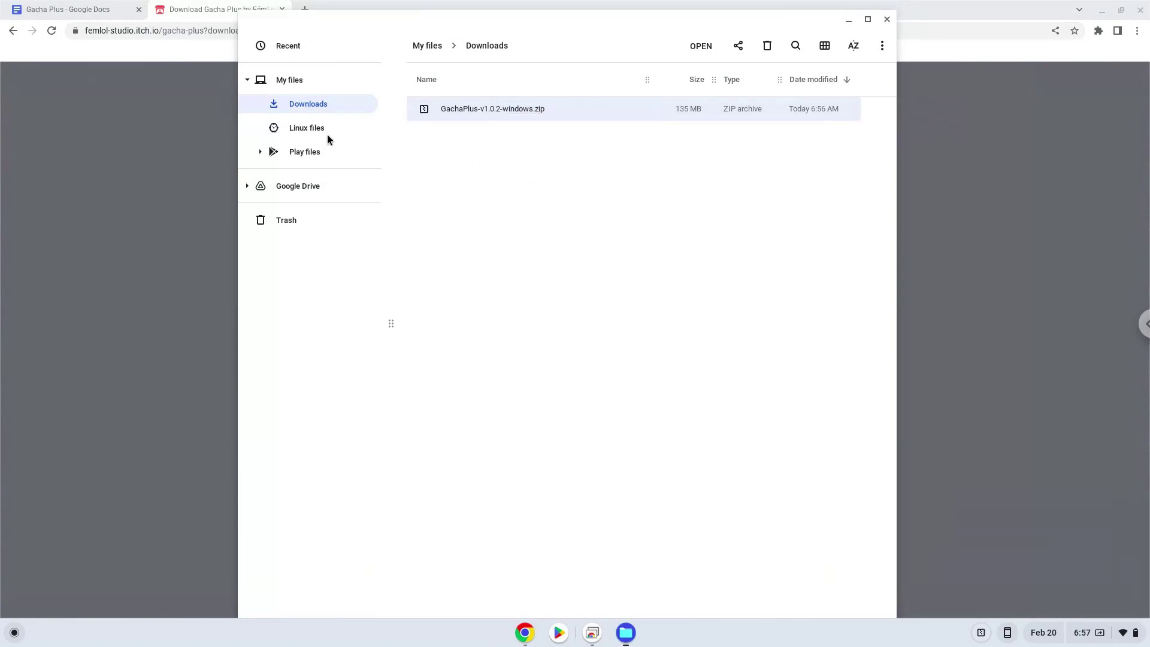
{"action": "left_click", "coordinate": [308, 129]}
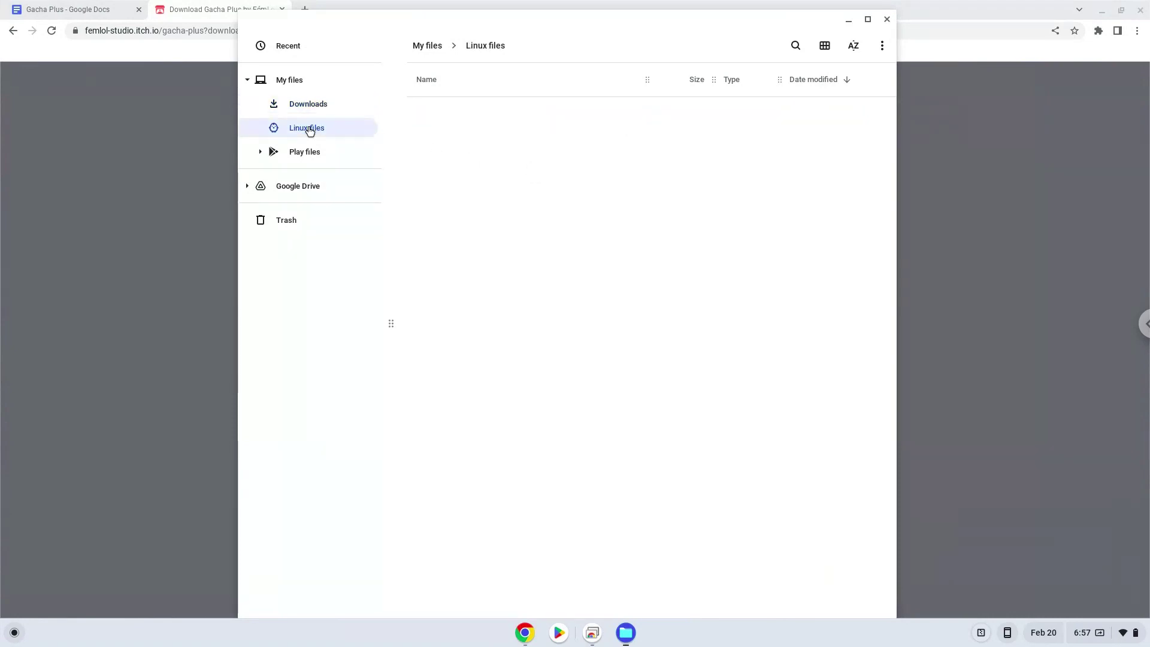
{"action": "right_click", "coordinate": [500, 232]}
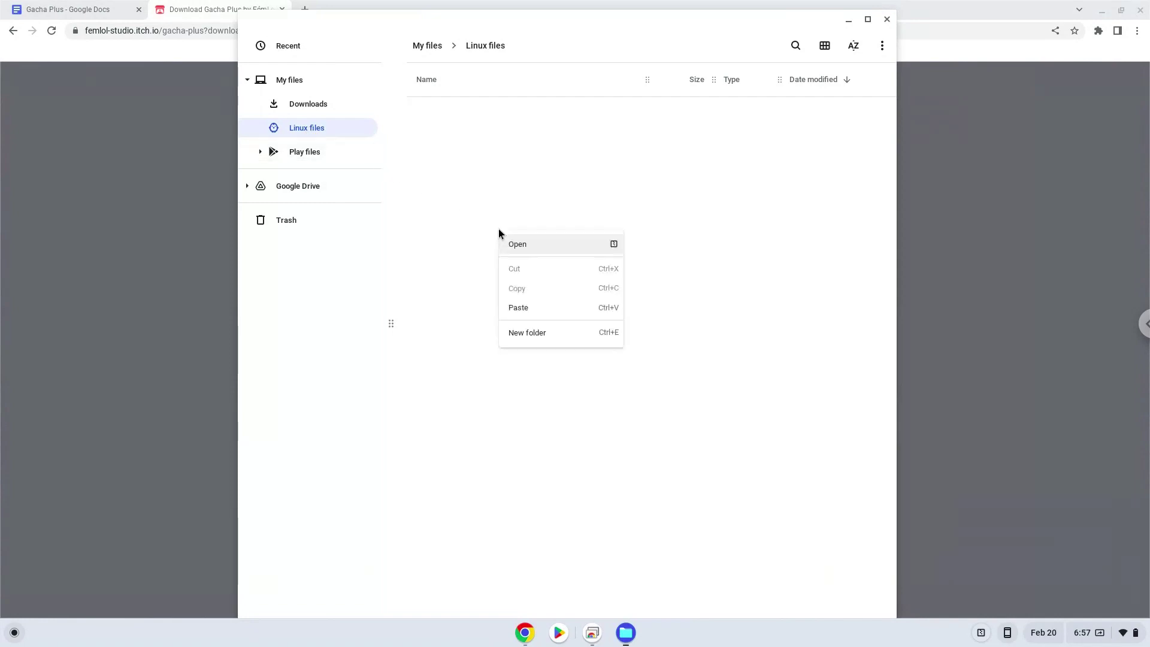
{"action": "left_click", "coordinate": [525, 308]}
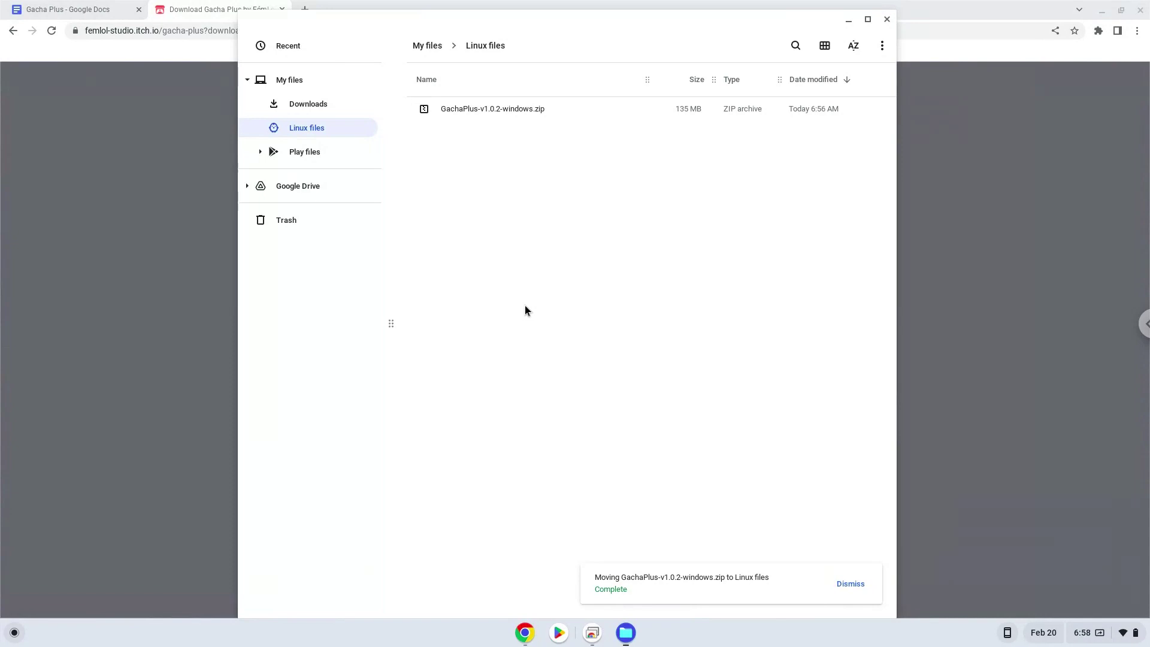
{"action": "left_click", "coordinate": [886, 19]}
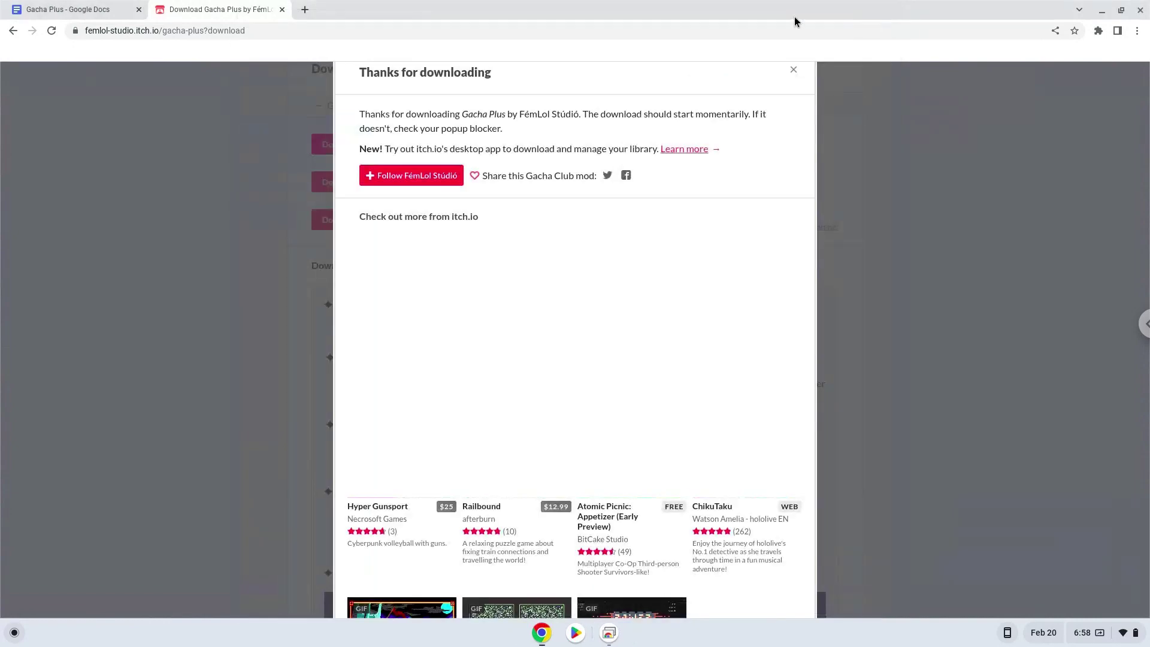
- Copy the command "sudo dpkg --add-architecture i386" from the Gacha Plus Google Docs document
{"action": "left_click", "coordinate": [100, 12]}
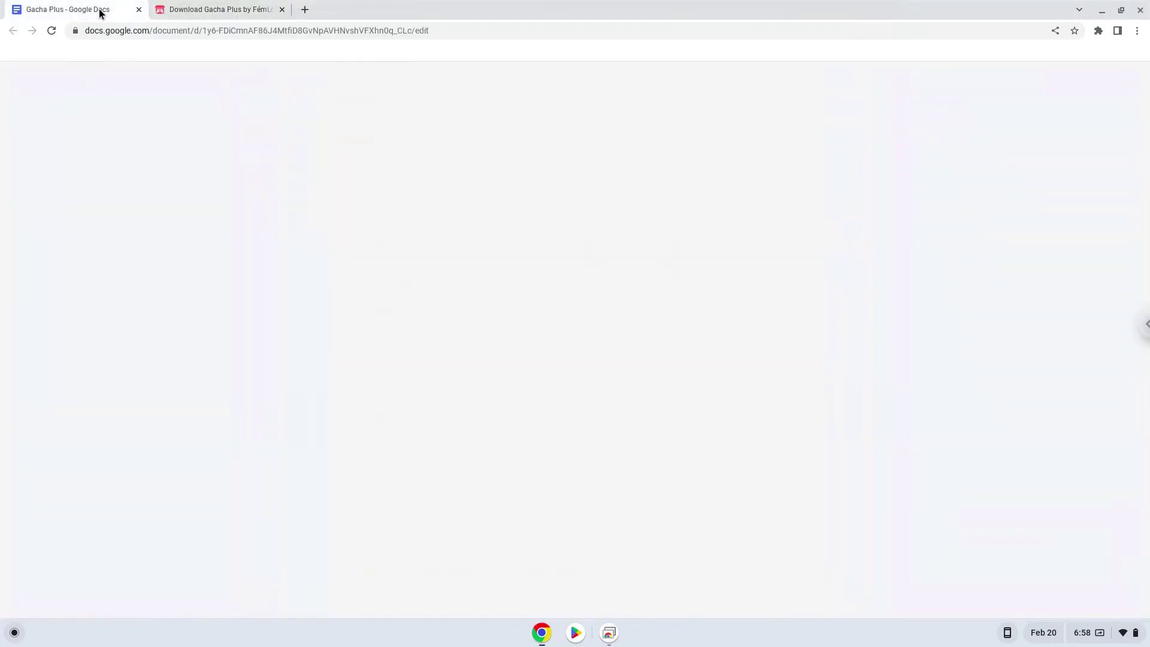
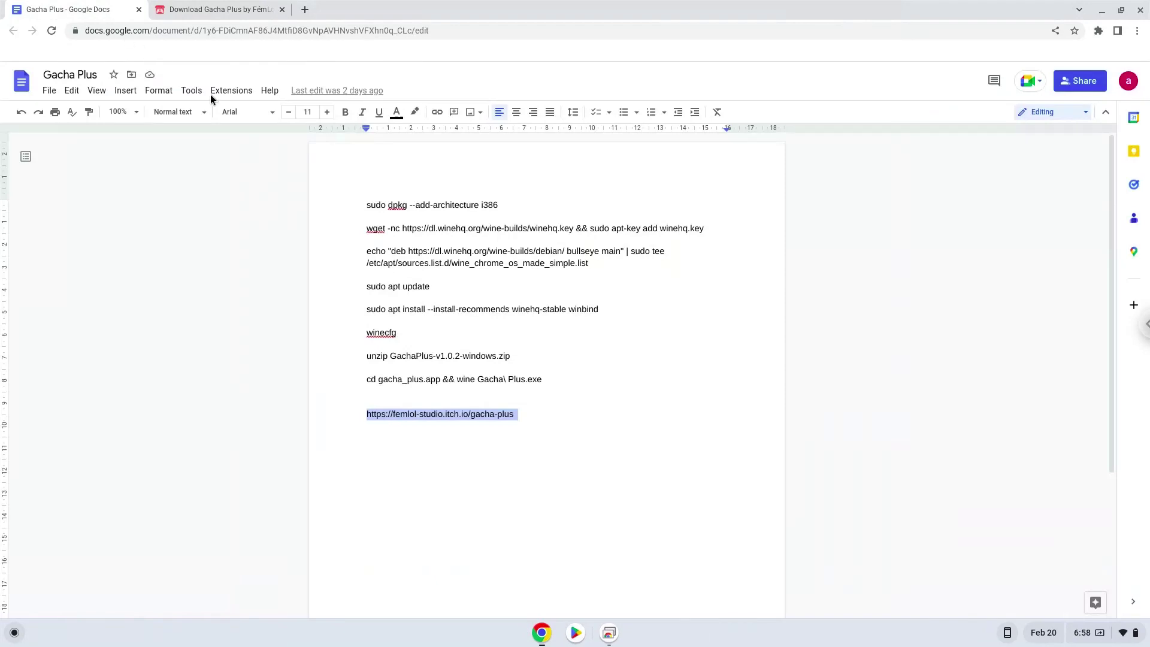
{"action": "triple_click", "coordinate": [390, 204]}
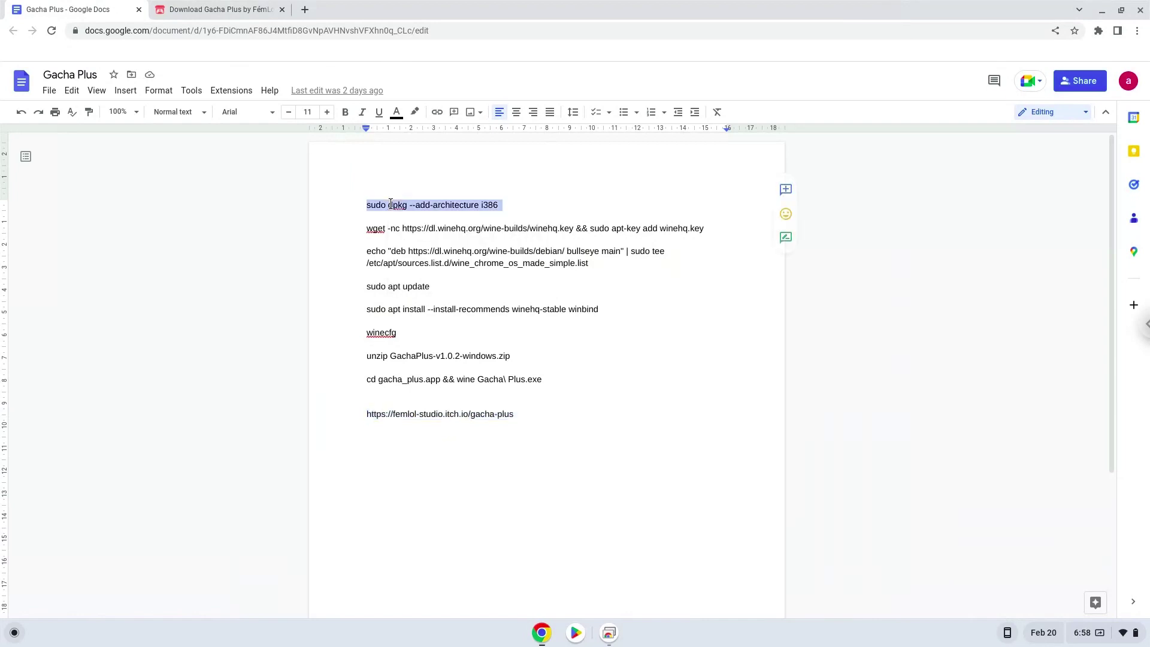
{"action": "right_click", "coordinate": [390, 204]}
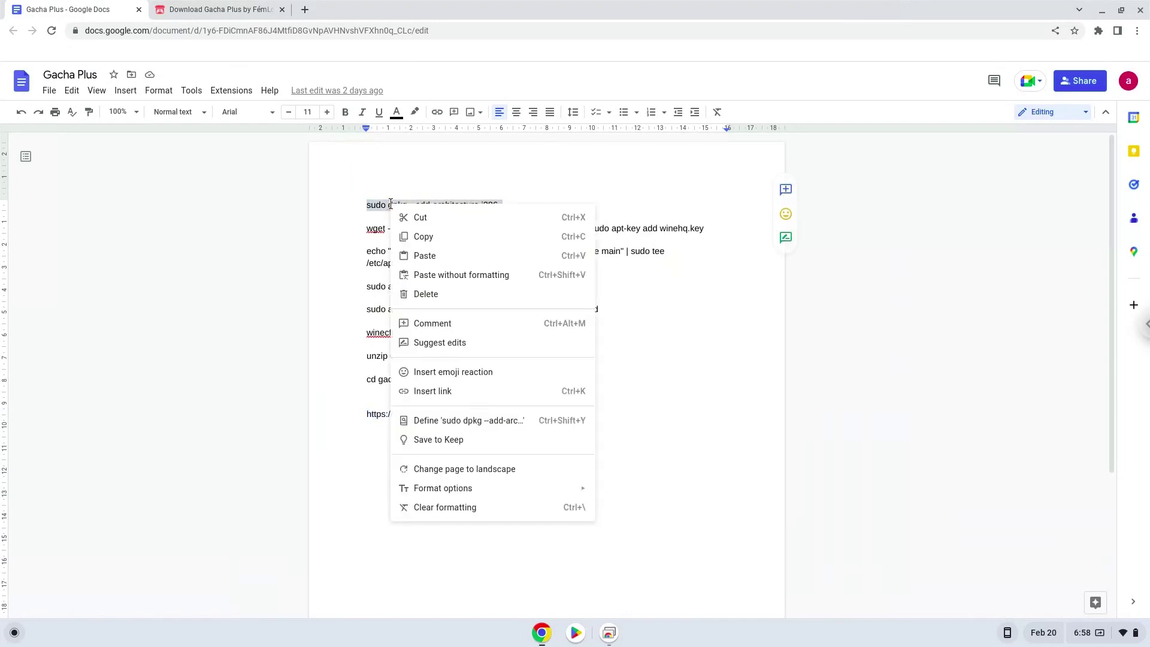
{"action": "left_click", "coordinate": [423, 236]}
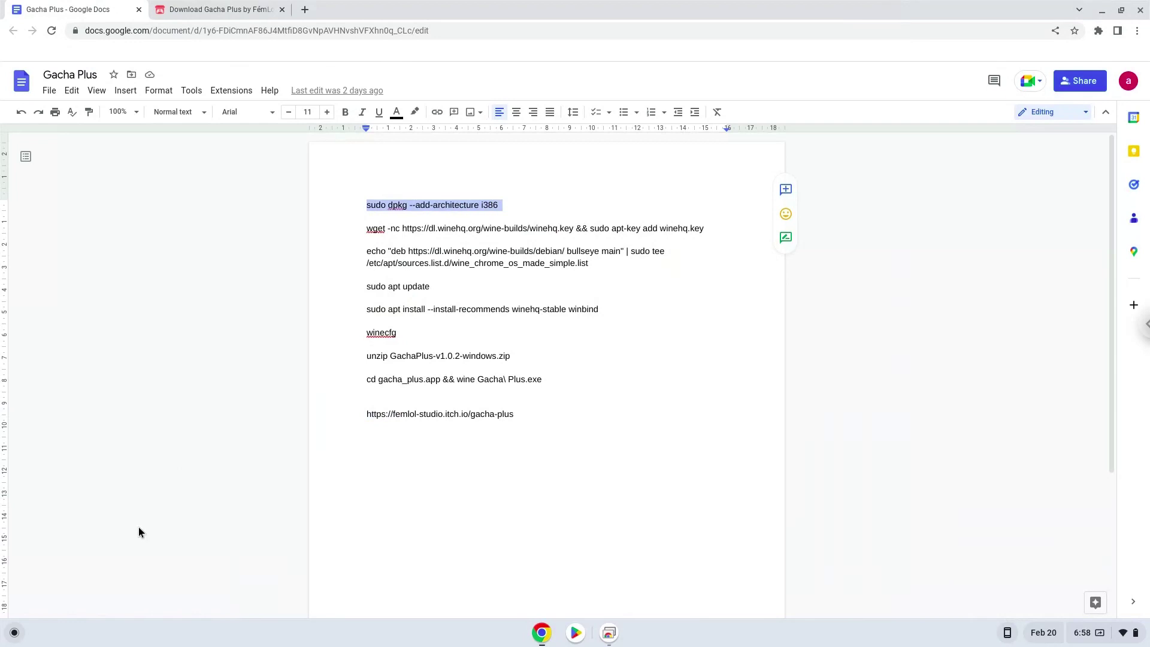
- Switch to a maximized Terminal, start a penguin Linux session and run the copied "sudo dpkg --add-architecture i386" command
{"action": "left_click", "coordinate": [14, 632]}
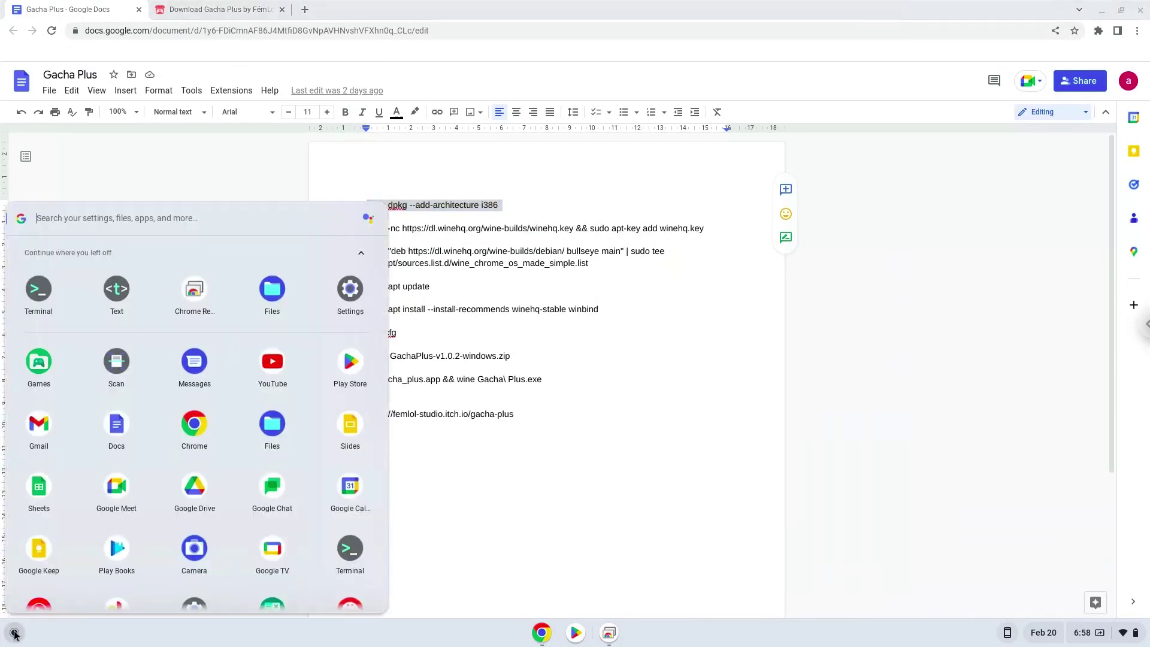
{"action": "left_click", "coordinate": [34, 296]}
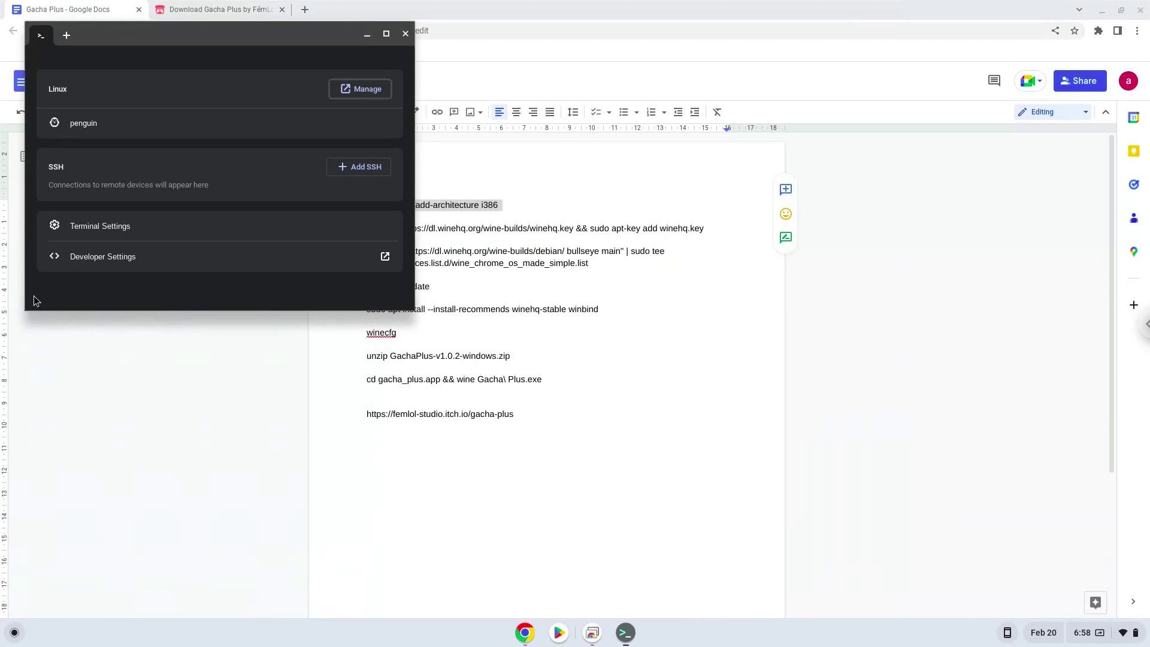
{"action": "double_click", "coordinate": [200, 38]}
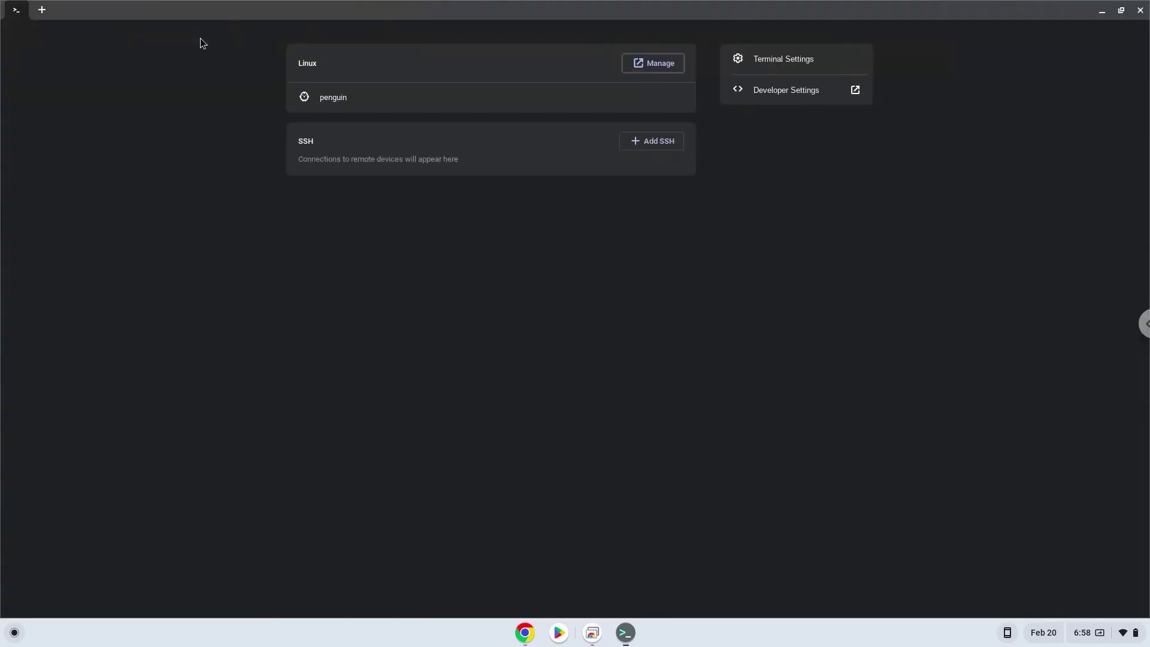
{"action": "left_click", "coordinate": [306, 100]}
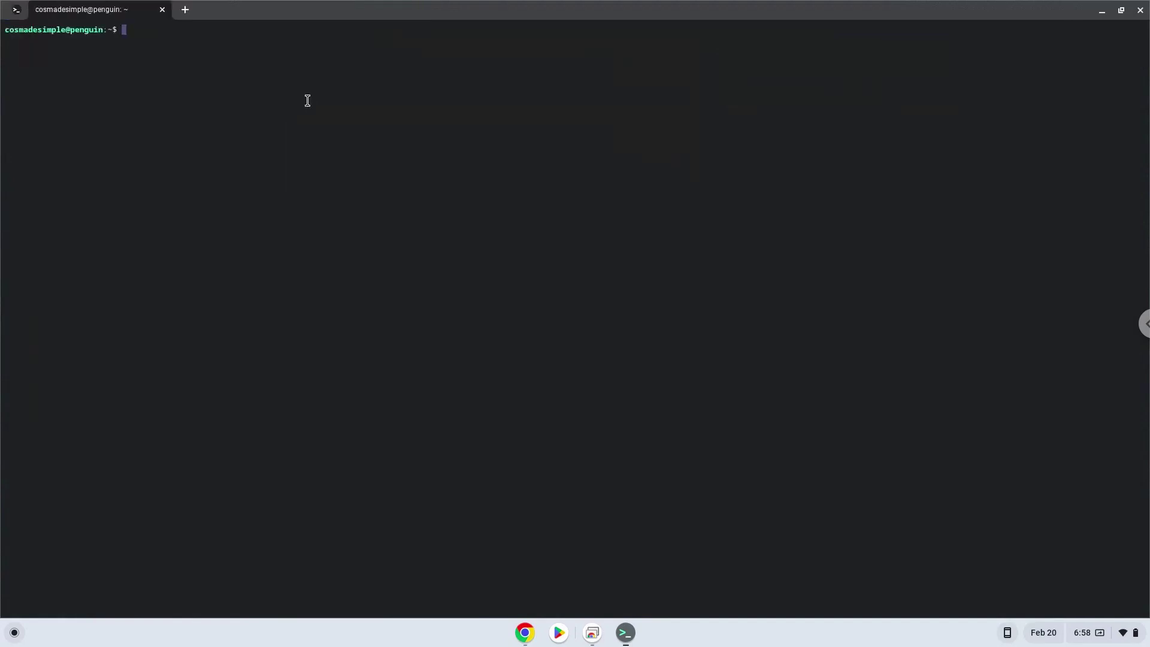
{"action": "key", "text": "ctrl+shift+v"}
{"action": "key", "text": "Return"}
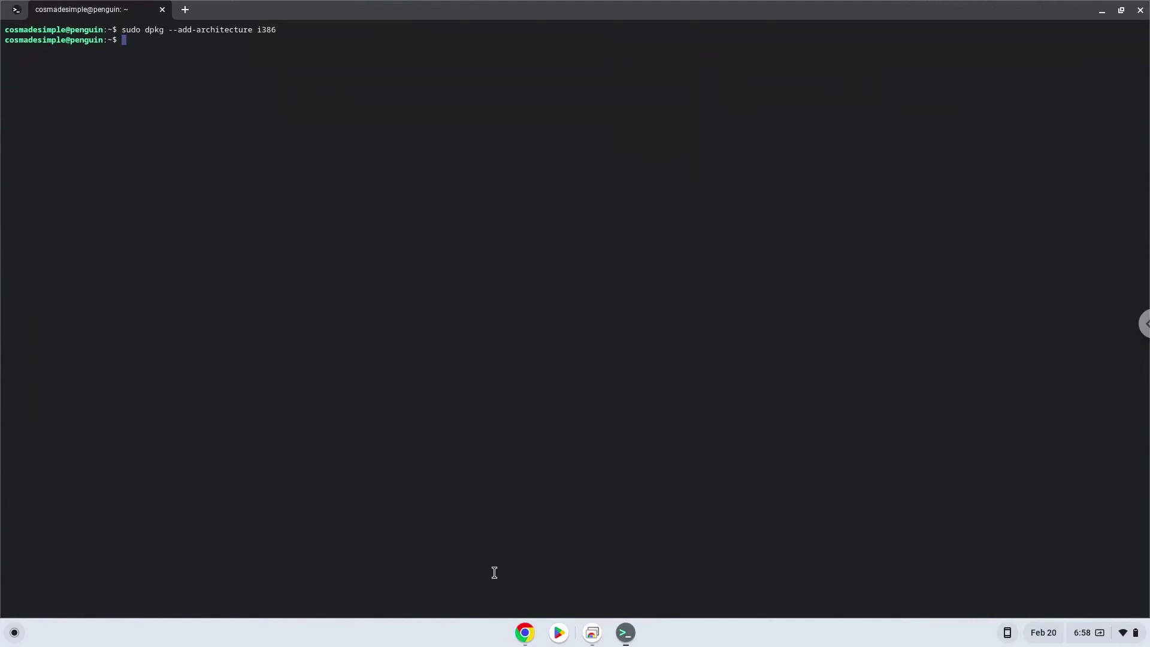
{"action": "left_click", "coordinate": [524, 632]}
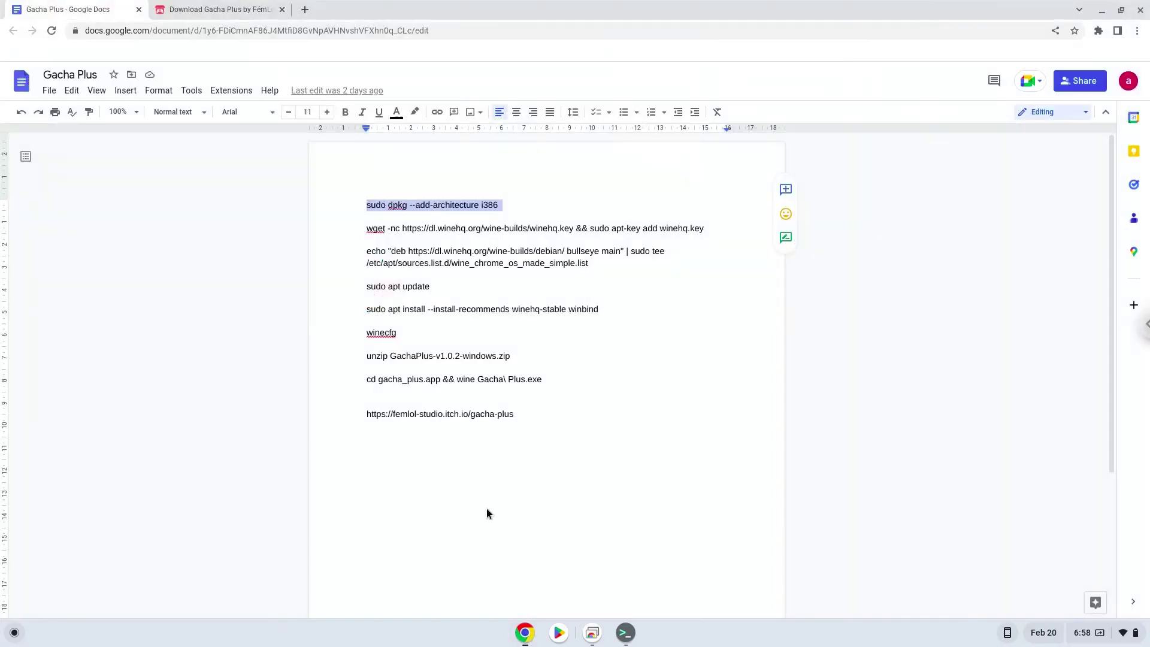
{"action": "triple_click", "coordinate": [400, 229]}
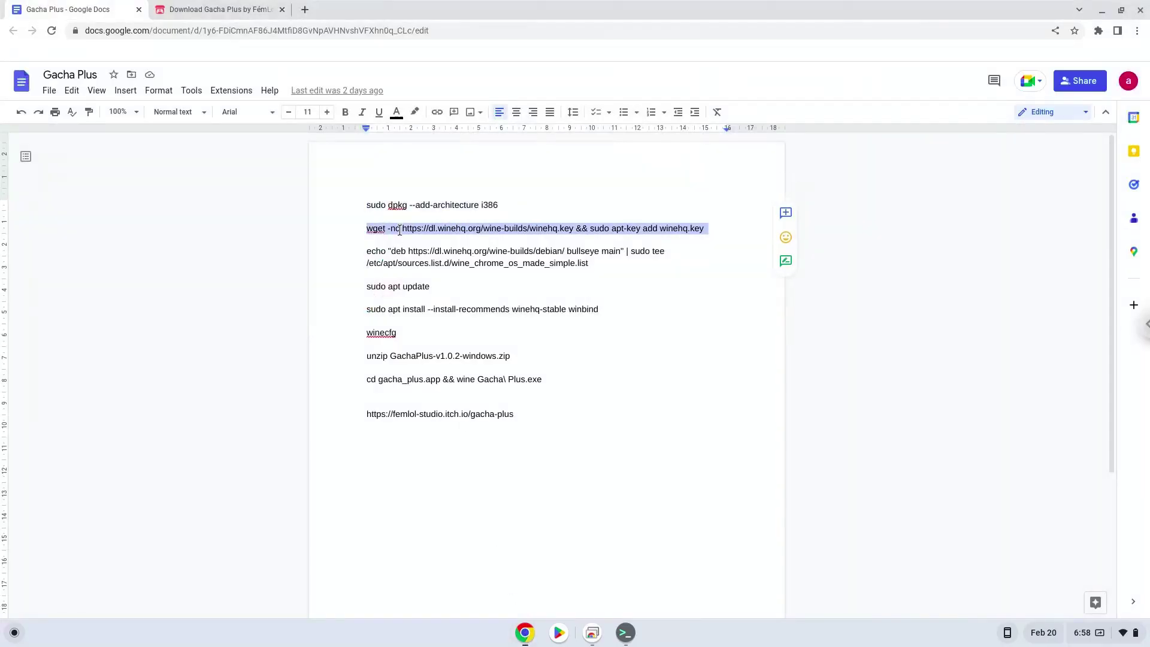
{"action": "right_click", "coordinate": [400, 229]}
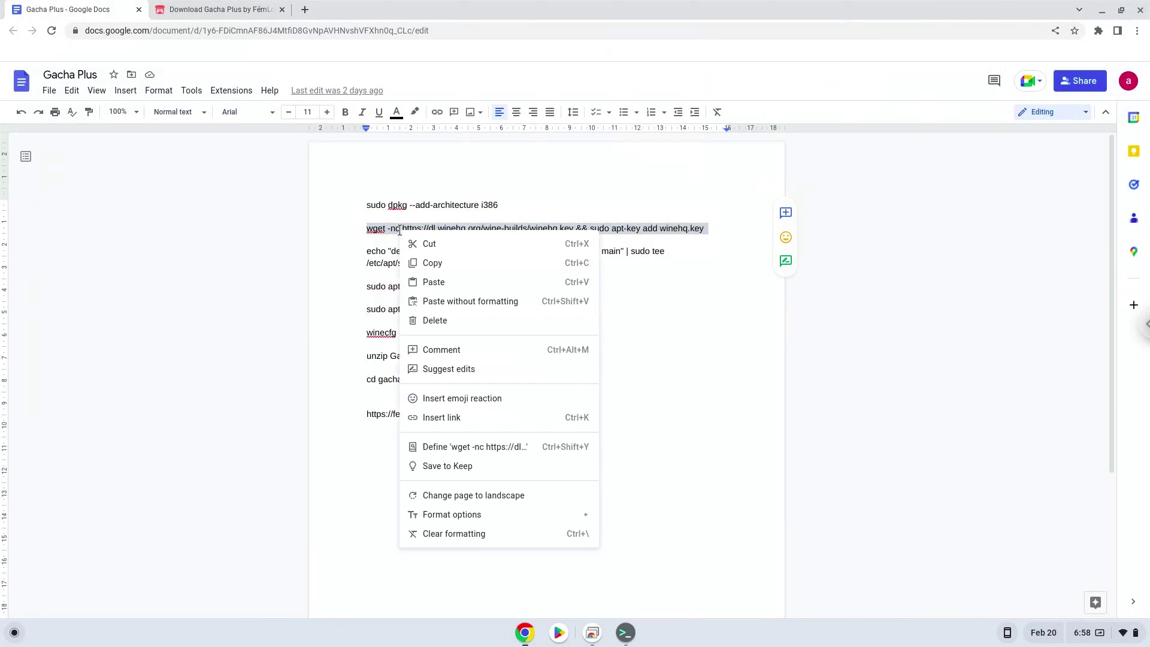
{"action": "left_click", "coordinate": [417, 264]}
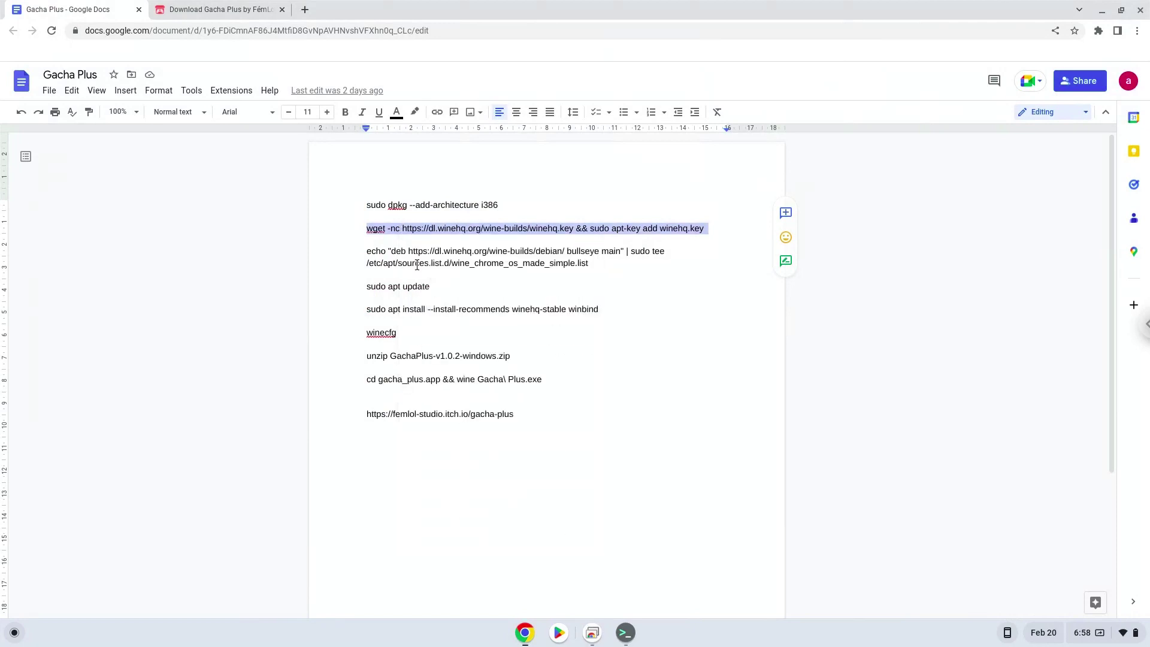
{"action": "left_click", "coordinate": [625, 632]}
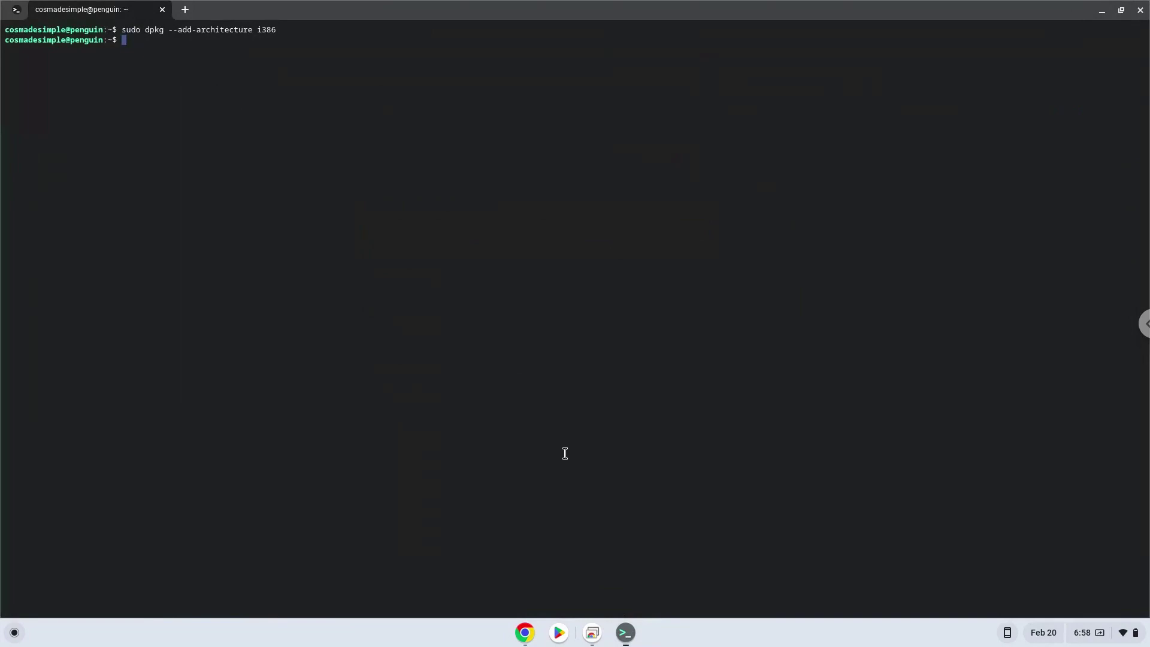
{"action": "key", "text": "ctrl+shift+v"}
{"action": "key", "text": "Return"}
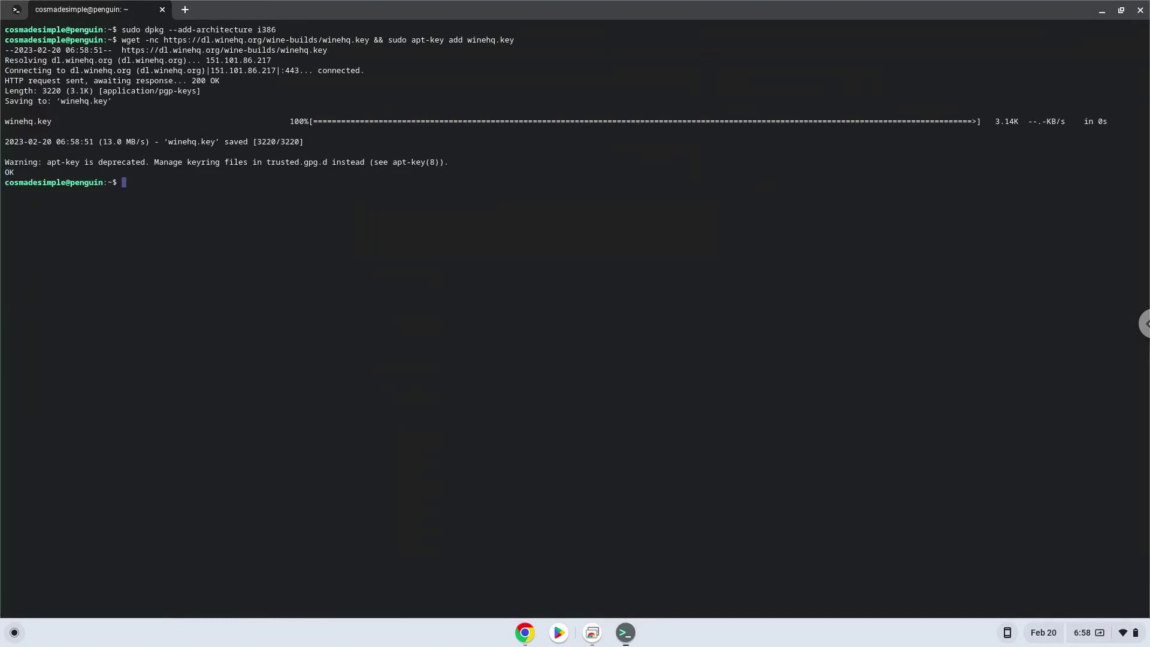
{"action": "left_click", "coordinate": [523, 633]}
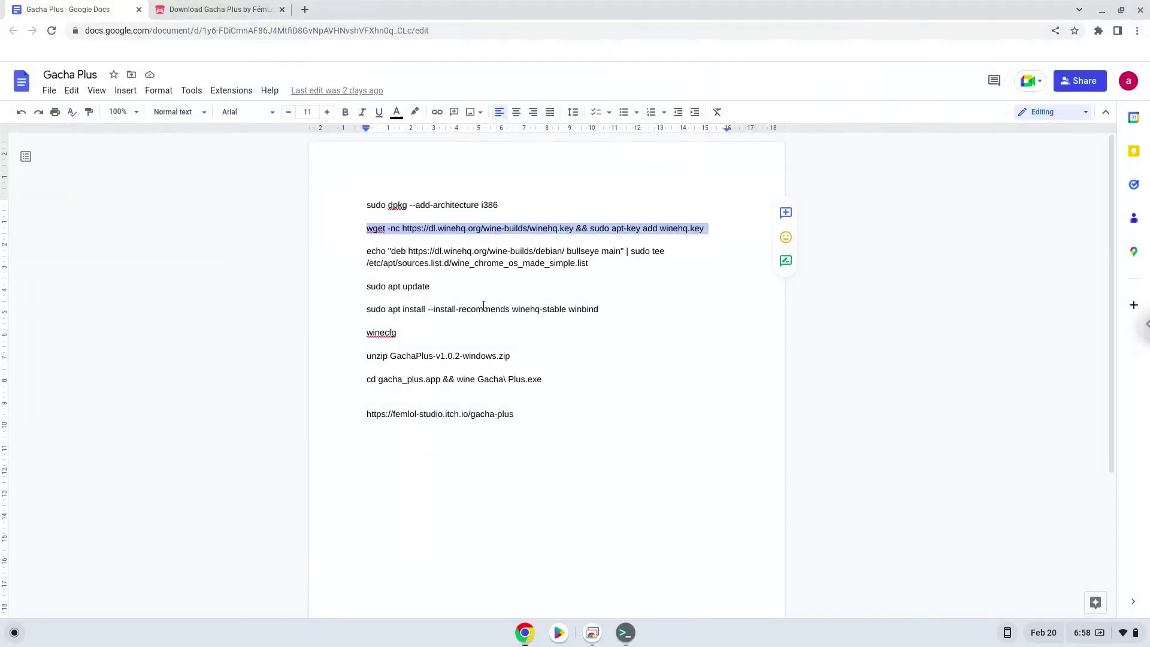
{"action": "triple_click", "coordinate": [480, 250]}
{"action": "right_click", "coordinate": [481, 250]}
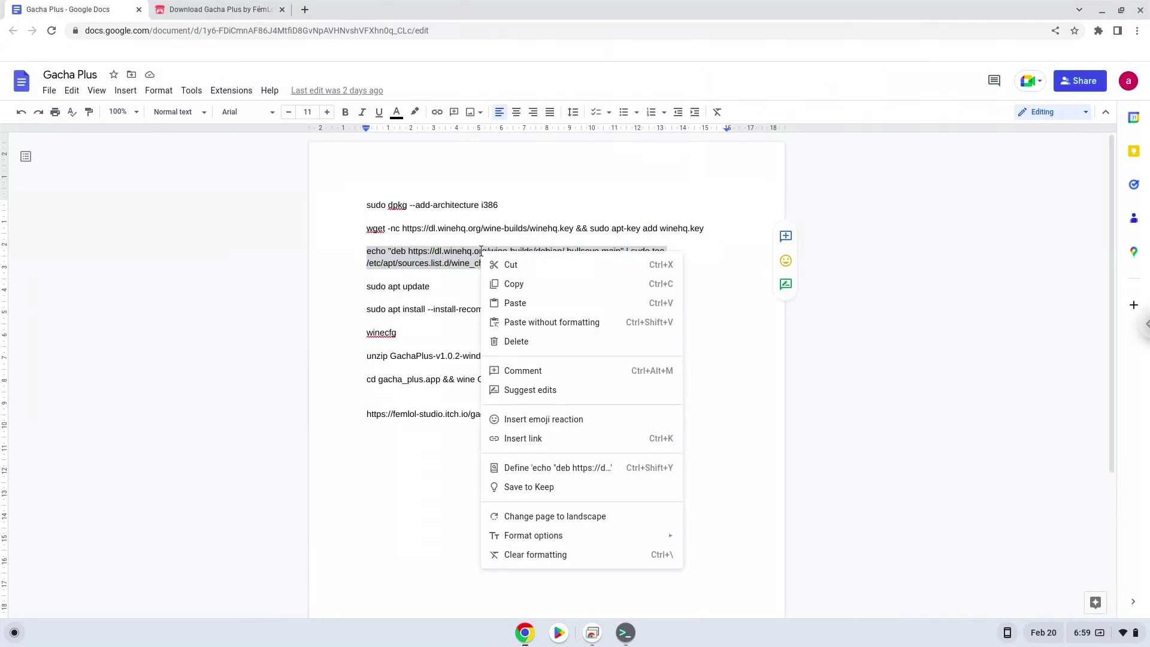
{"action": "left_click", "coordinate": [507, 286]}
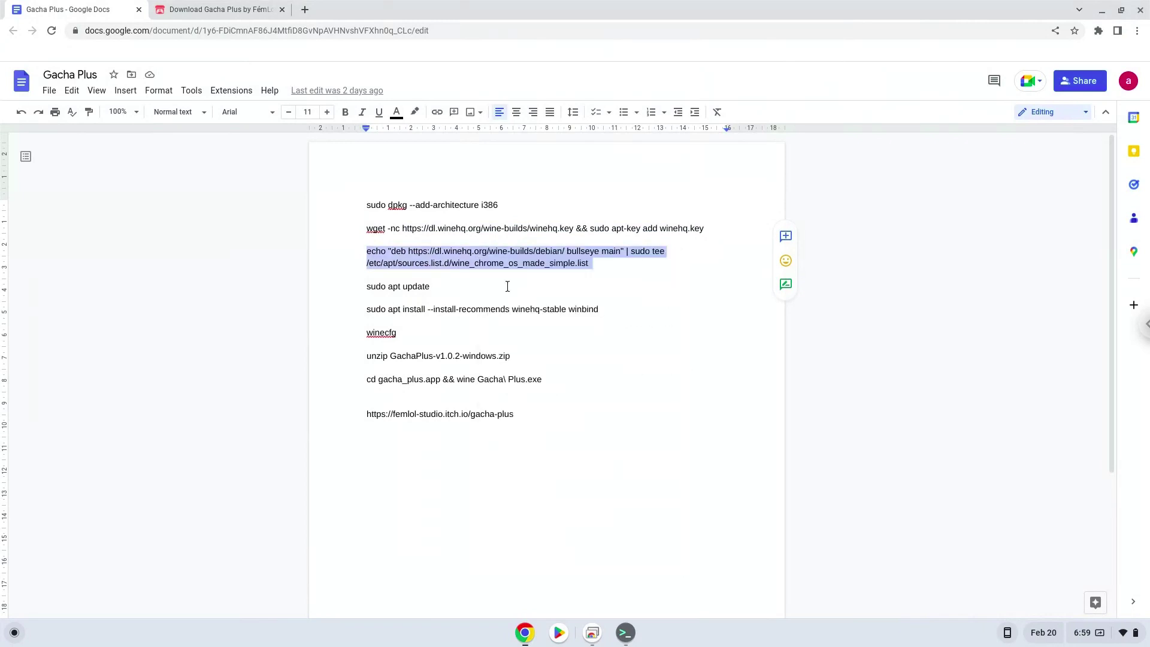
{"action": "left_click", "coordinate": [626, 636]}
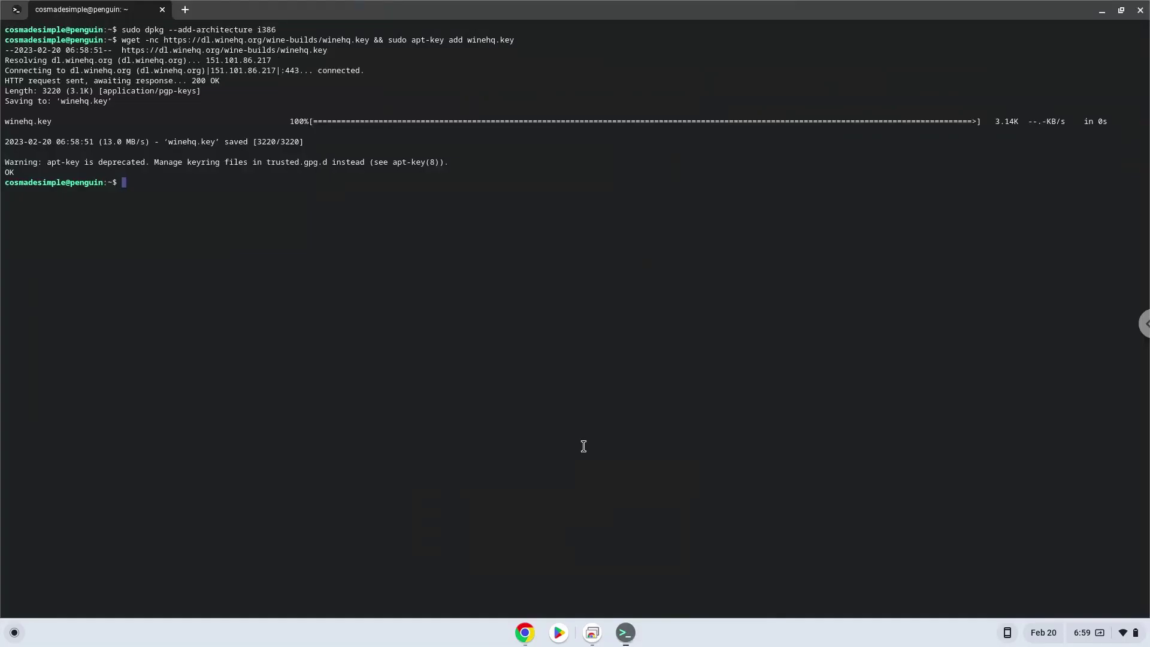
{"action": "key", "text": "ctrl+shift+v"}
{"action": "key", "text": "Return"}
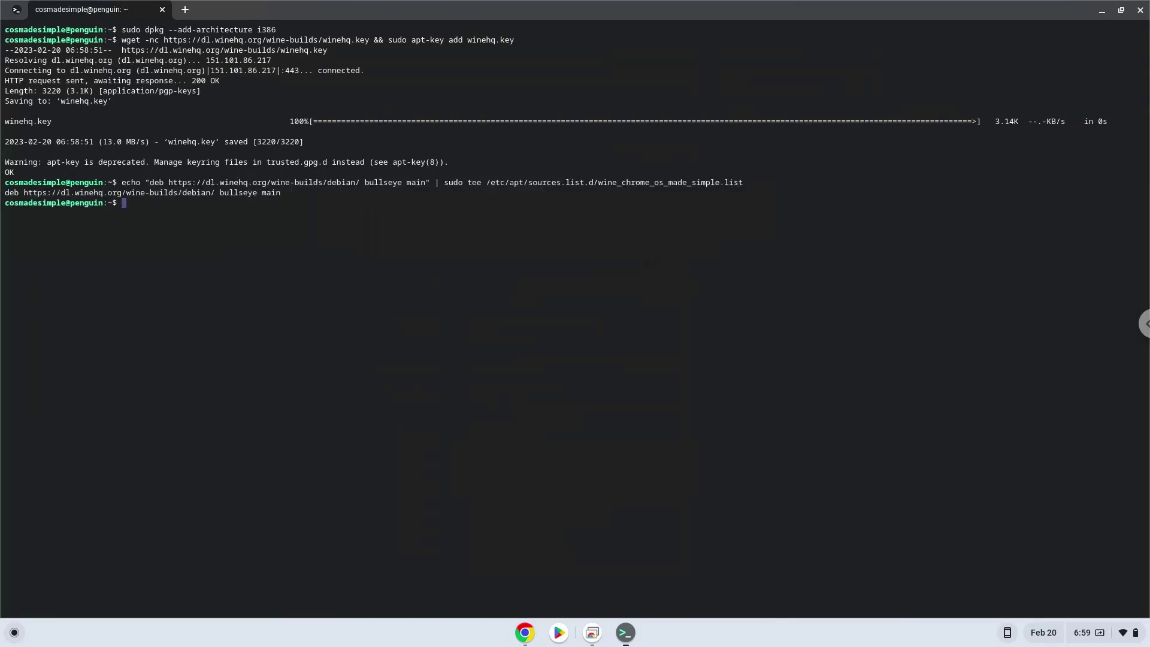
- Copy "sudo apt update" from the Gacha Plus document and run it in the Terminal
{"action": "left_click", "coordinate": [522, 634]}
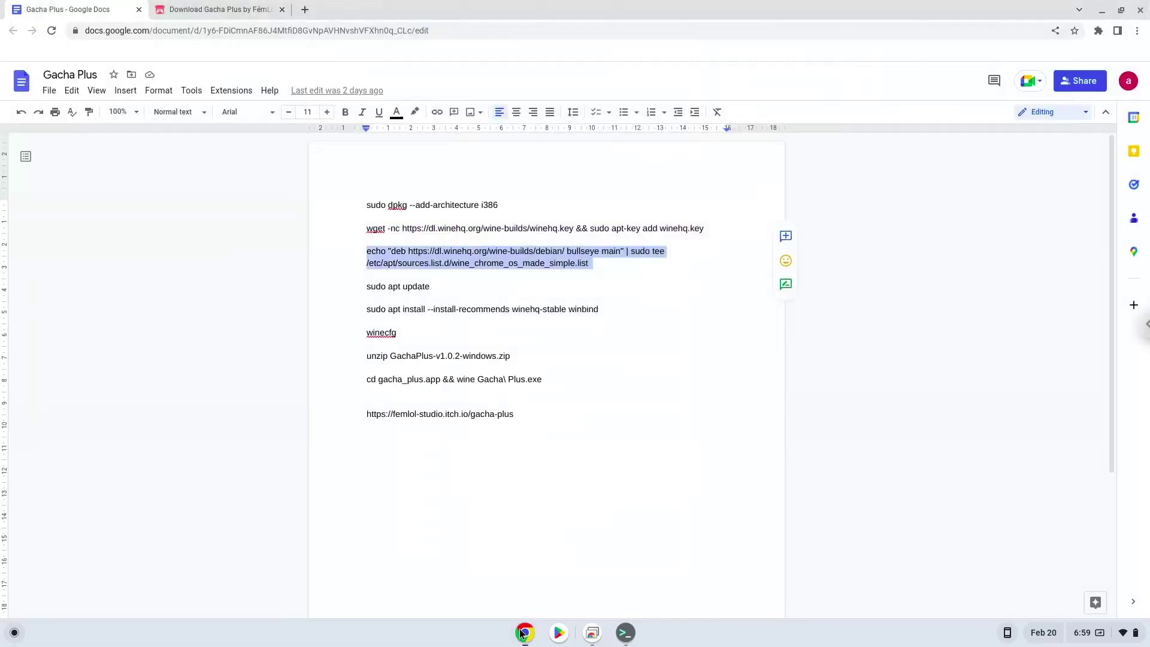
{"action": "triple_click", "coordinate": [420, 287]}
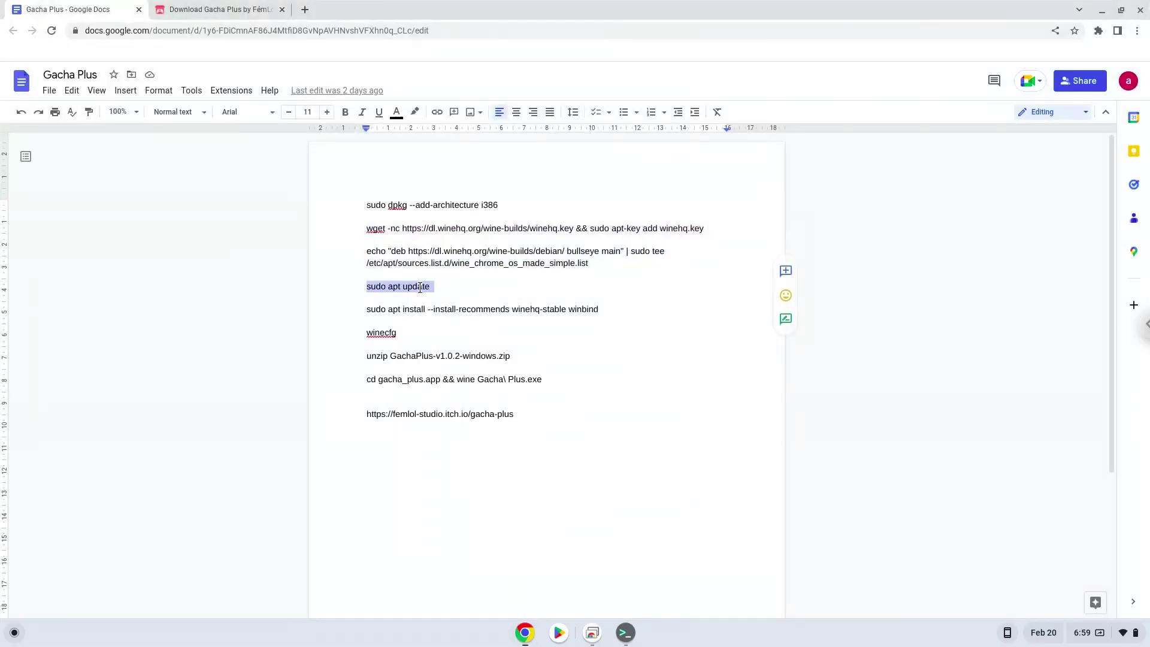
{"action": "right_click", "coordinate": [420, 288]}
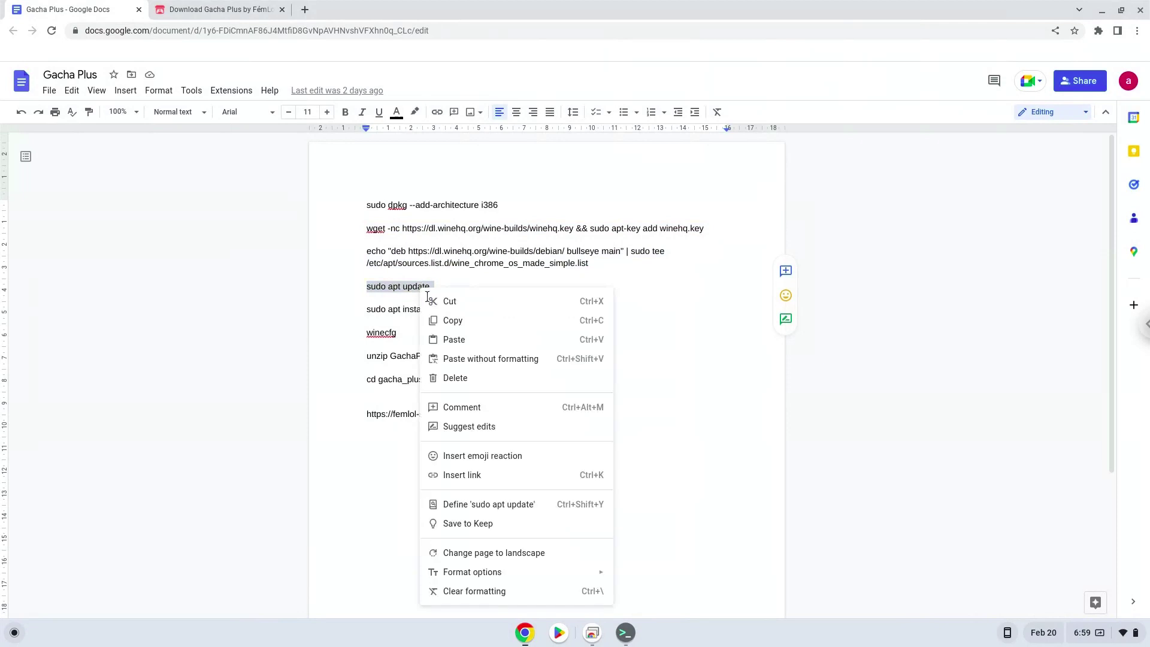
{"action": "left_click", "coordinate": [446, 322]}
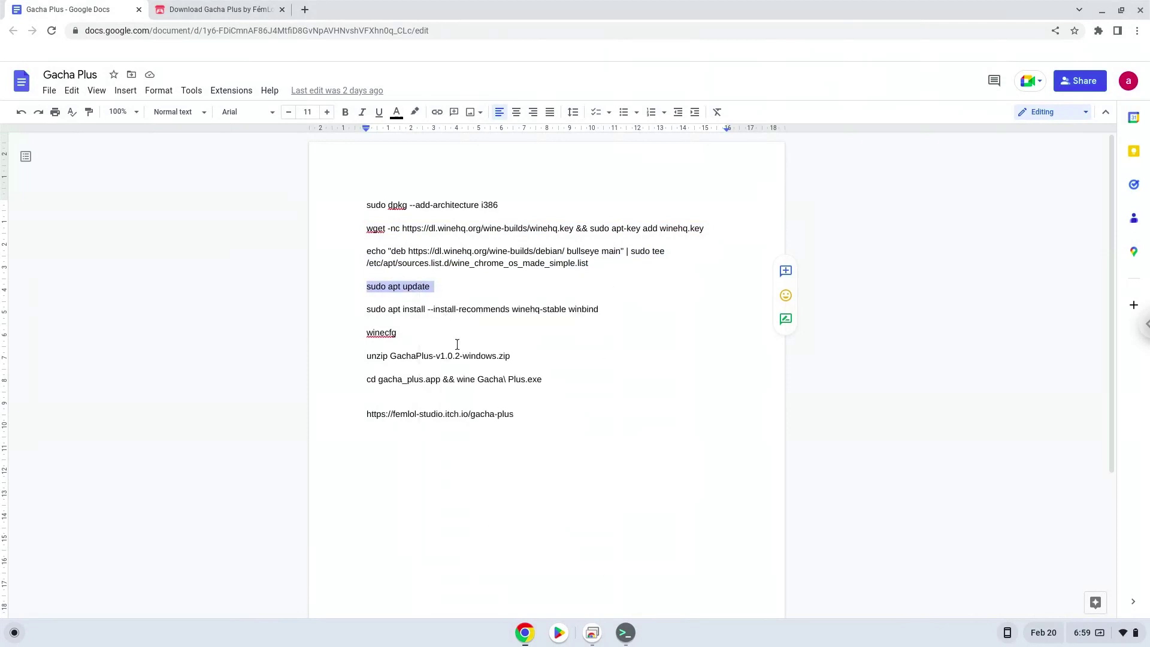
{"action": "left_click", "coordinate": [618, 634]}
{"action": "right_click", "coordinate": [559, 466]}
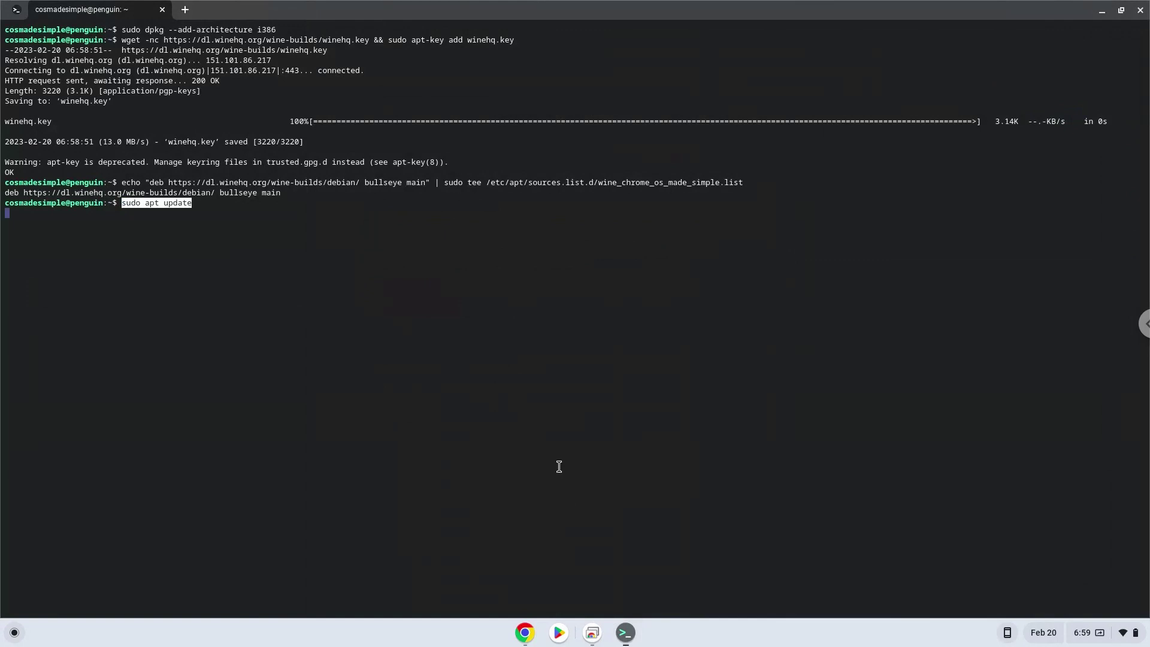
{"action": "key", "text": "Return"}
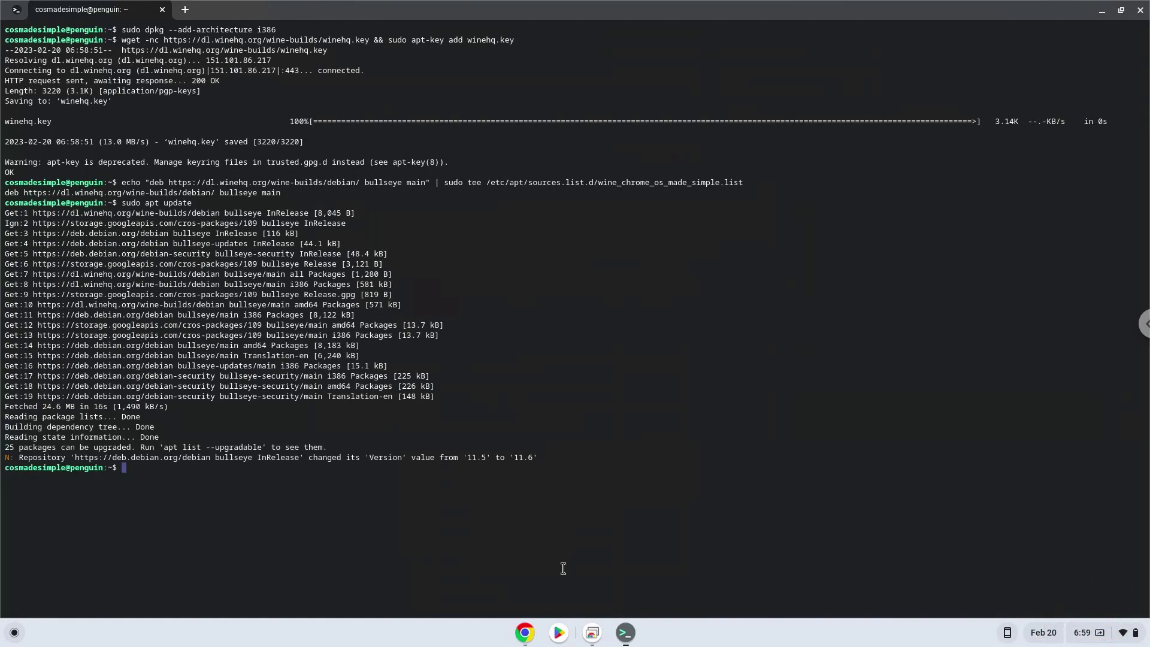
- Copy "sudo apt install --install-recommends winehq-stable winbind" from the Gacha Plus document, run it in the Terminal and agree to continue the installation
{"action": "left_click", "coordinate": [526, 634]}
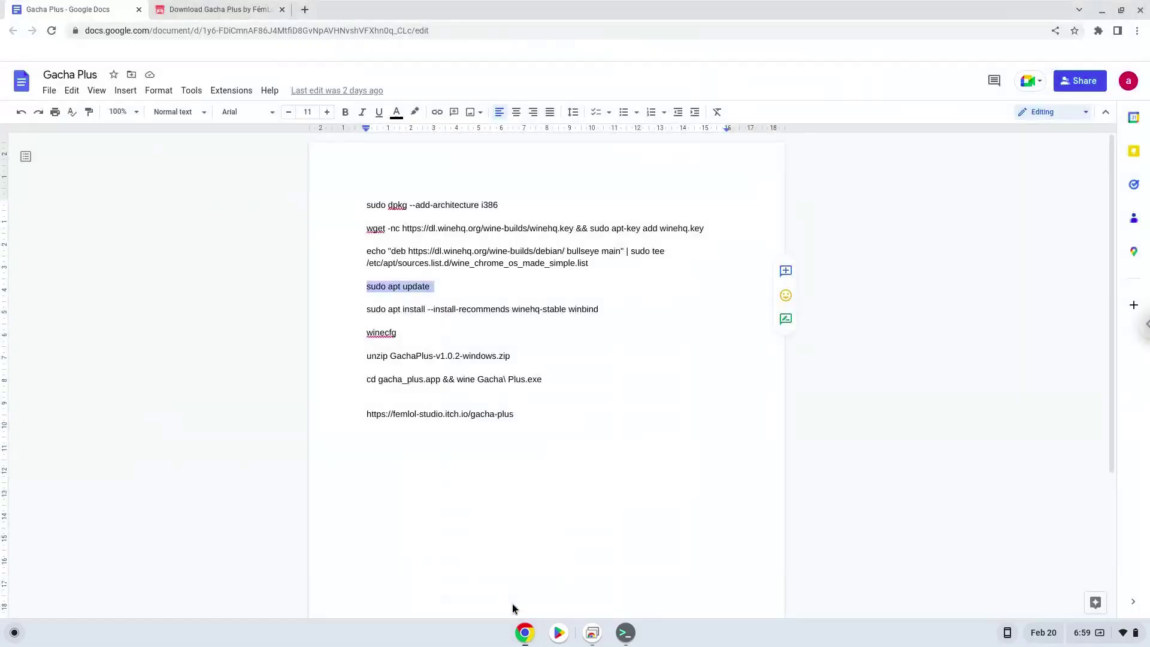
{"action": "left_click", "coordinate": [485, 309]}
{"action": "triple_click", "coordinate": [485, 309]}
{"action": "right_click", "coordinate": [486, 308]}
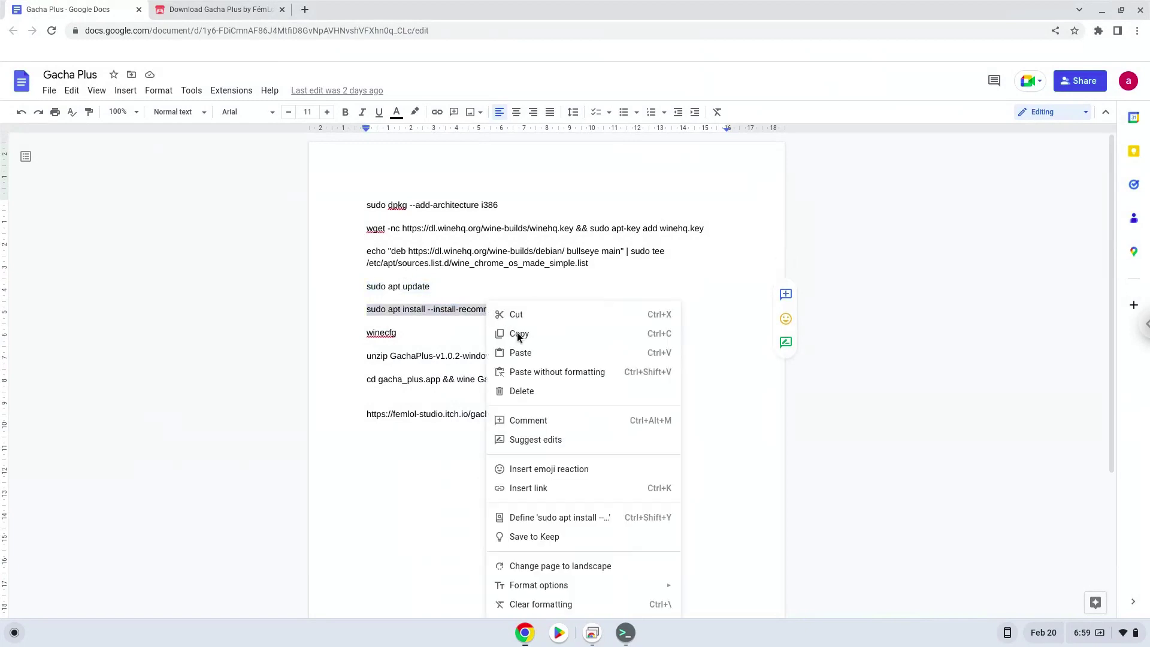
{"action": "left_click", "coordinate": [519, 334]}
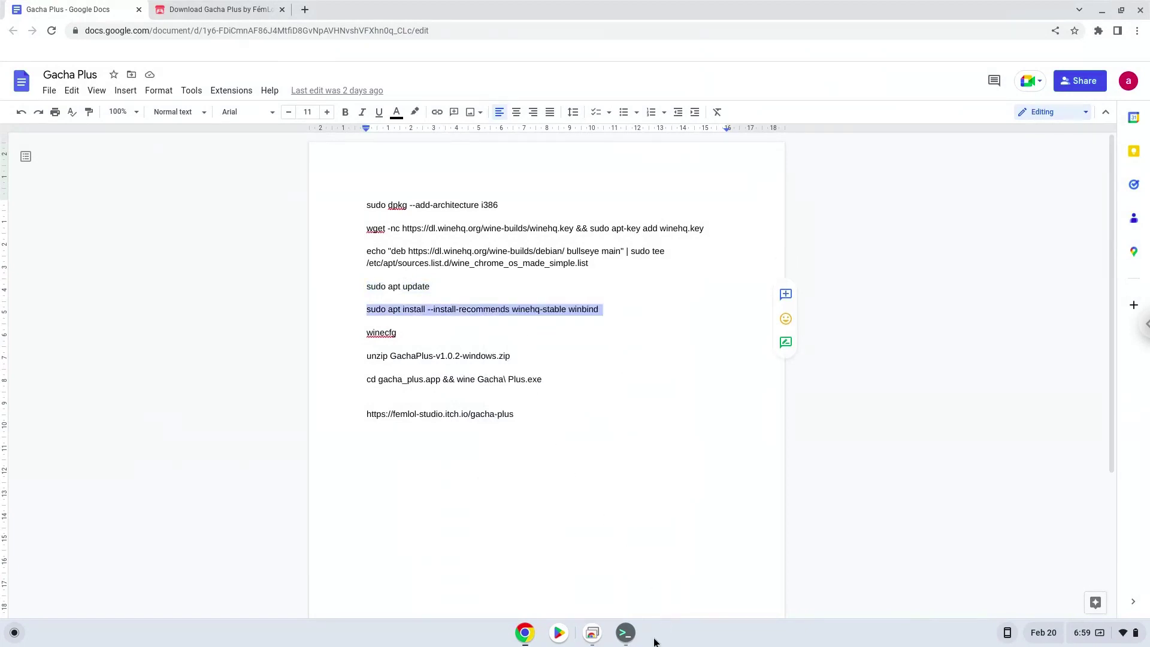
{"action": "left_click", "coordinate": [623, 633]}
{"action": "key", "text": "ctrl+shift+v"}
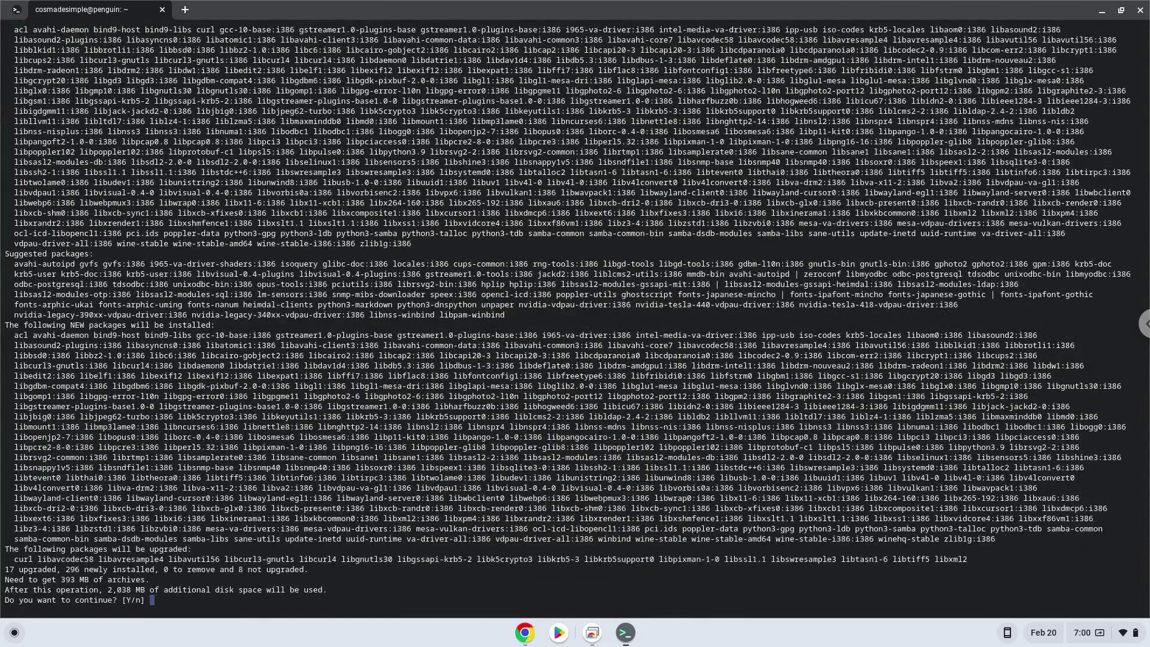
{"action": "key", "text": "Return"}
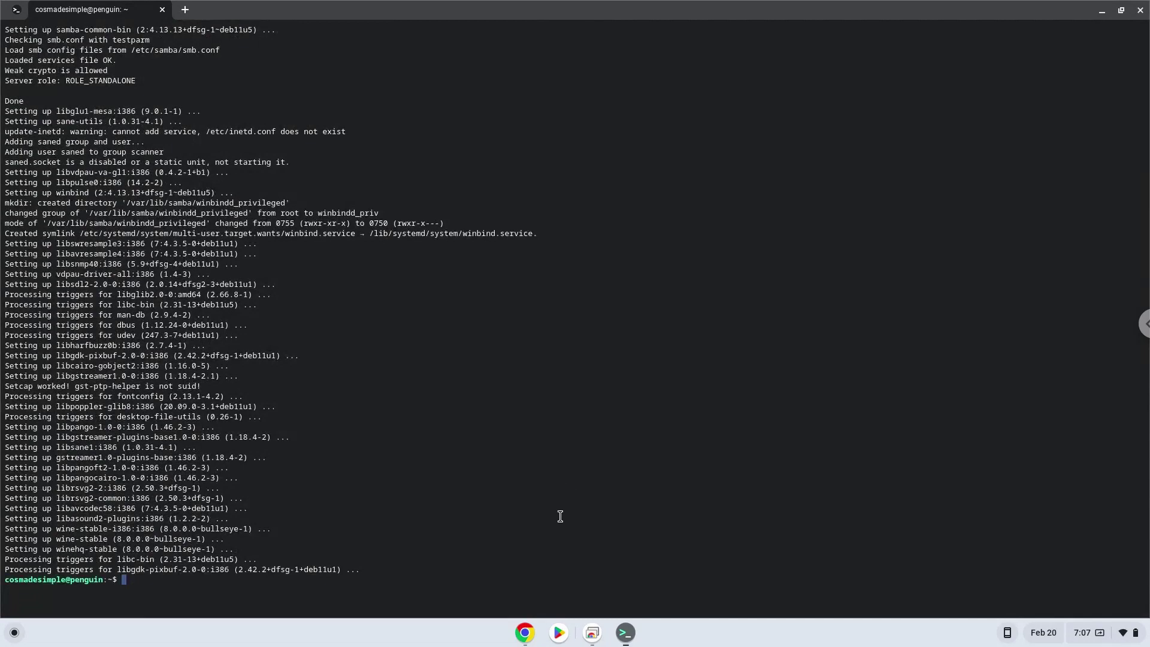
- Copy "winecfg" from the Gacha Plus document and run it in the Terminal
{"action": "left_click", "coordinate": [524, 633]}
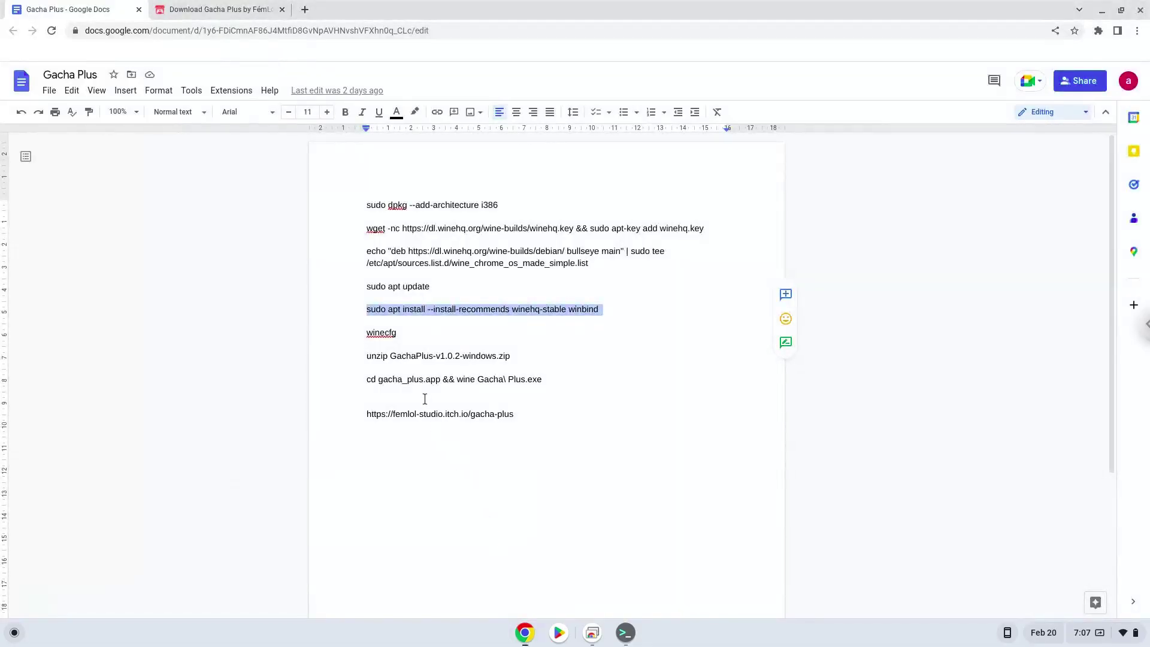
{"action": "double_click", "coordinate": [384, 333]}
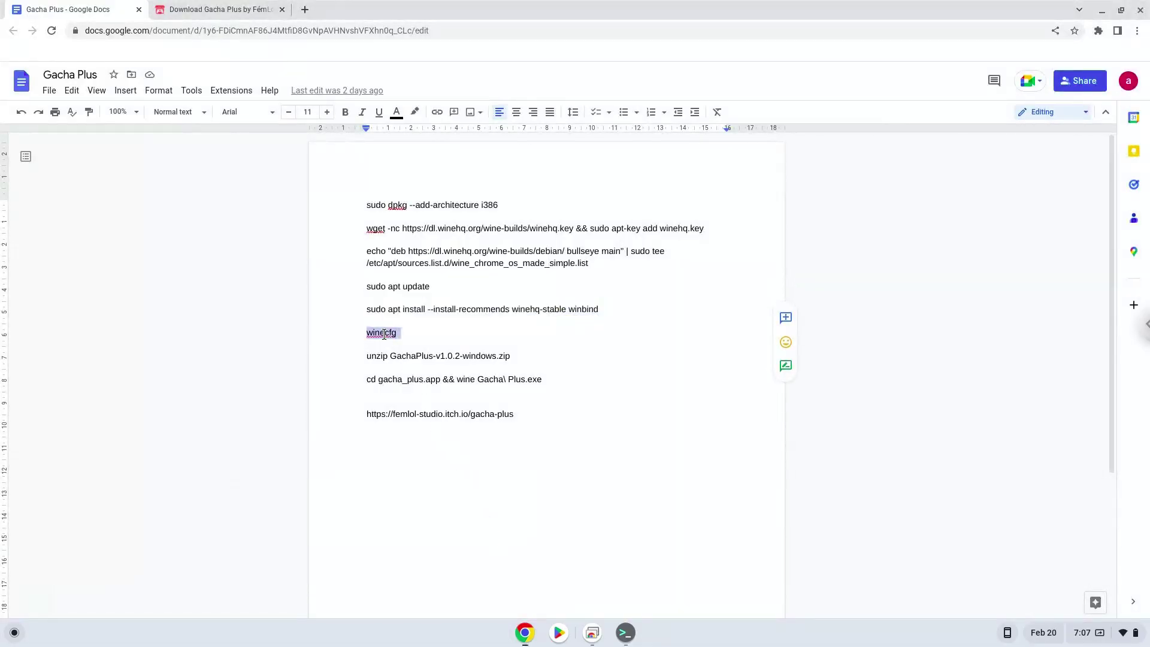
{"action": "right_click", "coordinate": [384, 333]}
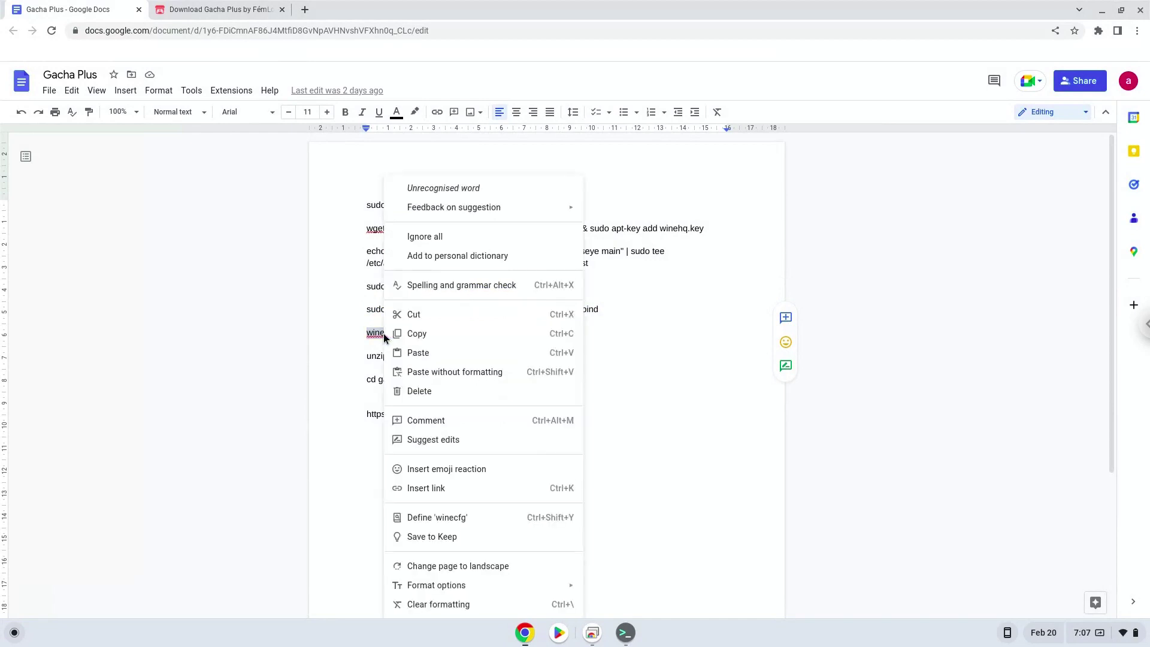
{"action": "left_click", "coordinate": [415, 336]}
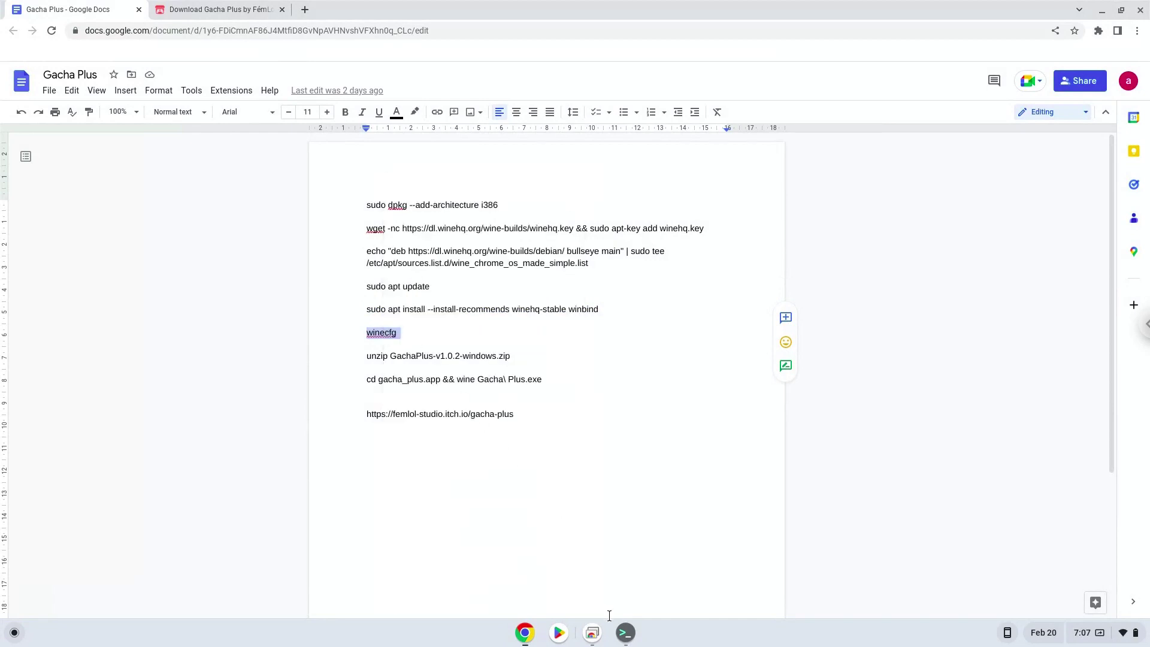
{"action": "left_click", "coordinate": [623, 634]}
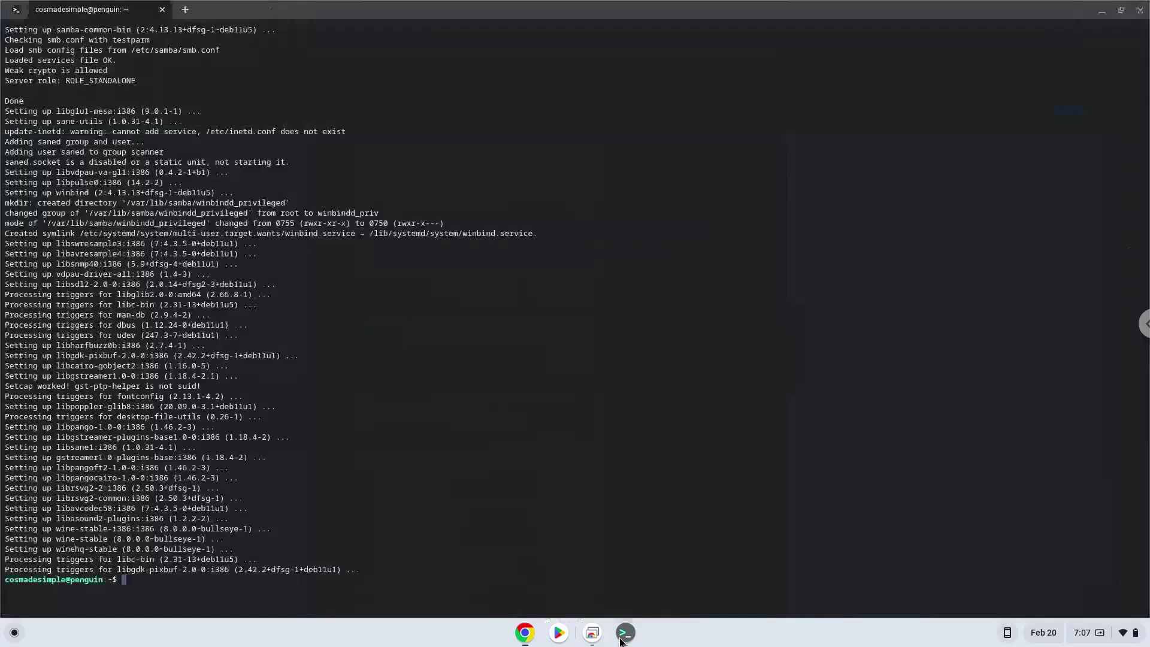
{"action": "key", "text": "ctrl+shift+v"}
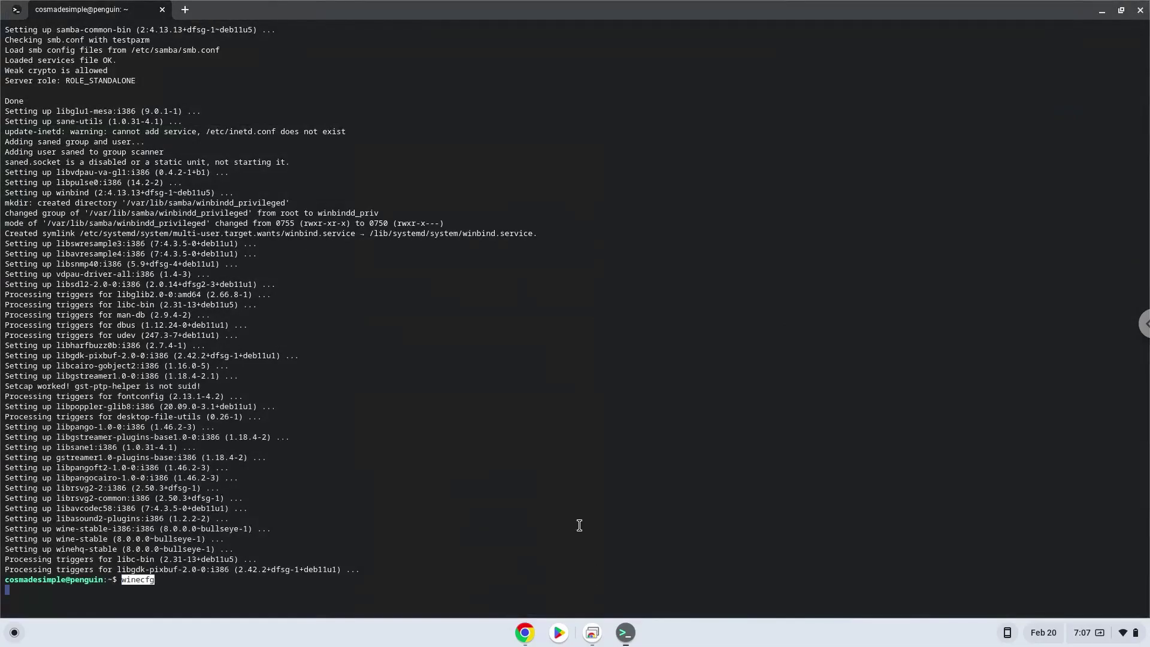
{"action": "key", "text": "Return"}
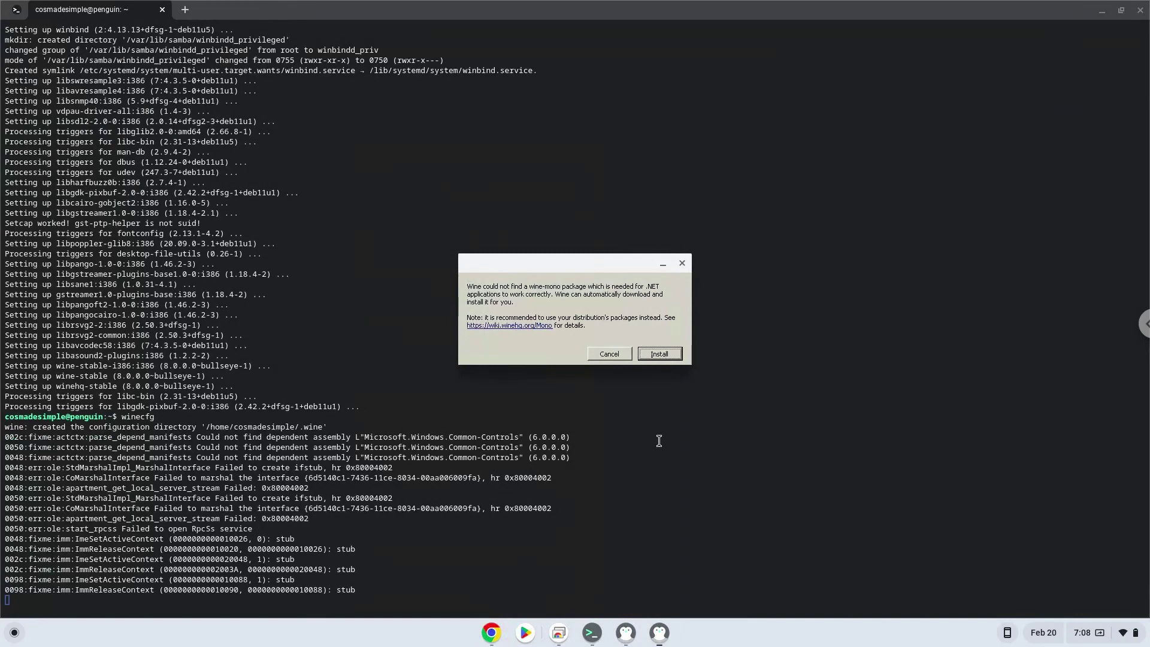
- Install the wine-mono package offered by Wine and close the Wine configuration window
{"action": "left_click", "coordinate": [659, 354]}
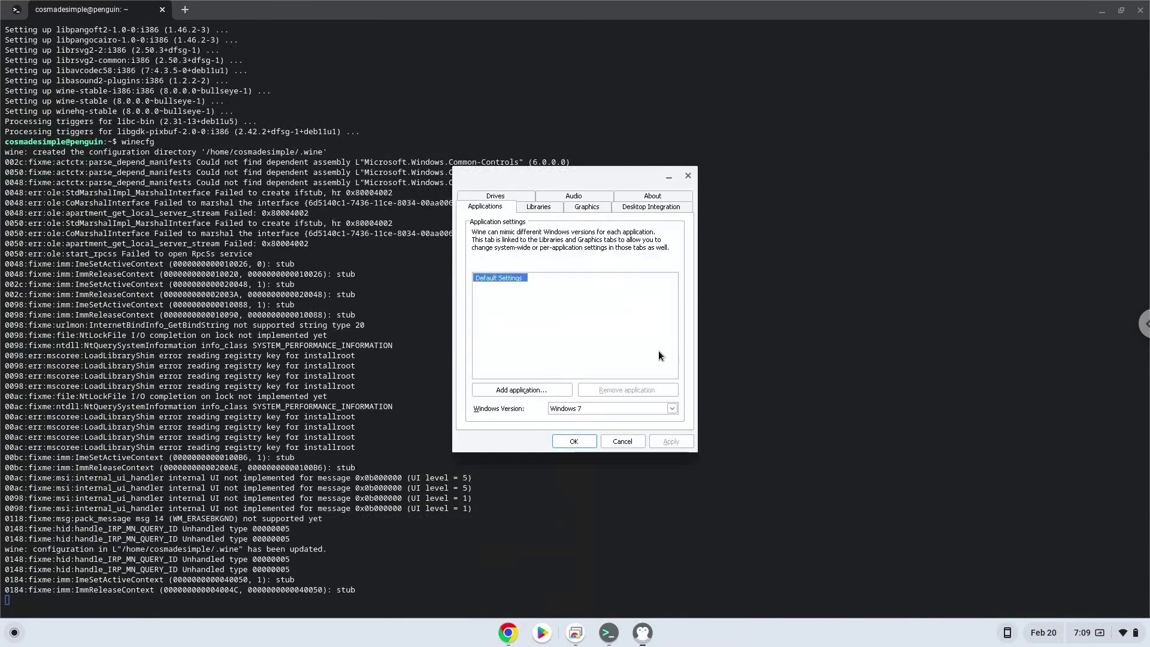
{"action": "left_click", "coordinate": [688, 176]}
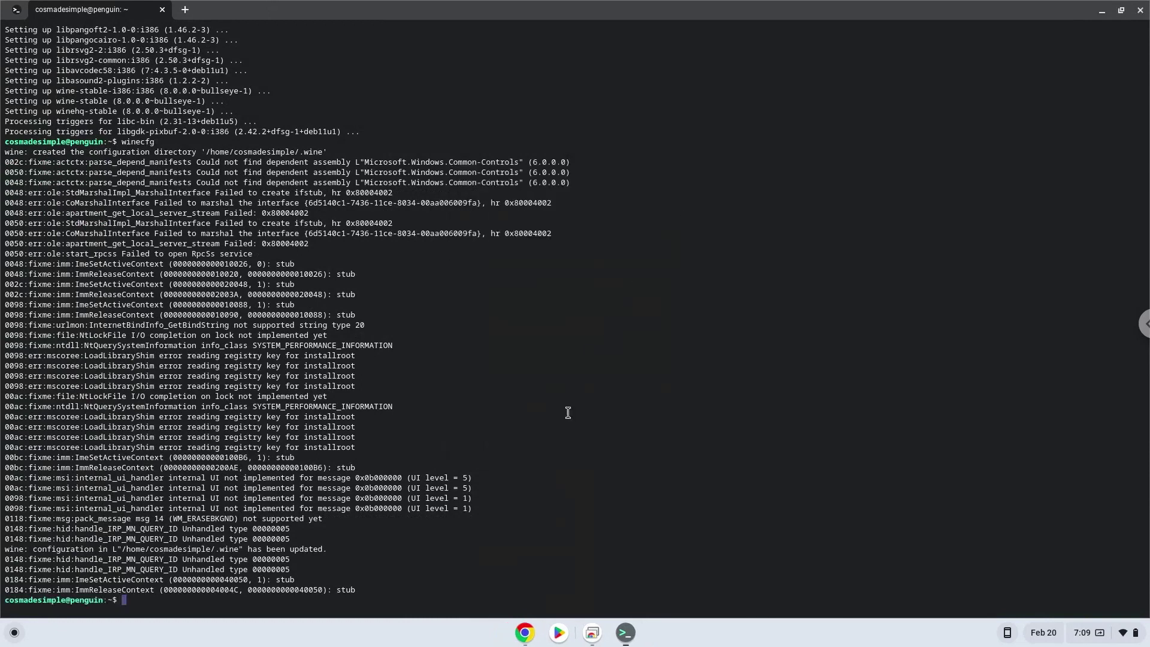
- Copy "unzip GachaPlus-v1.0.2-windows.zip" from the Gacha Plus document and run it in the Terminal
{"action": "left_click", "coordinate": [525, 633]}
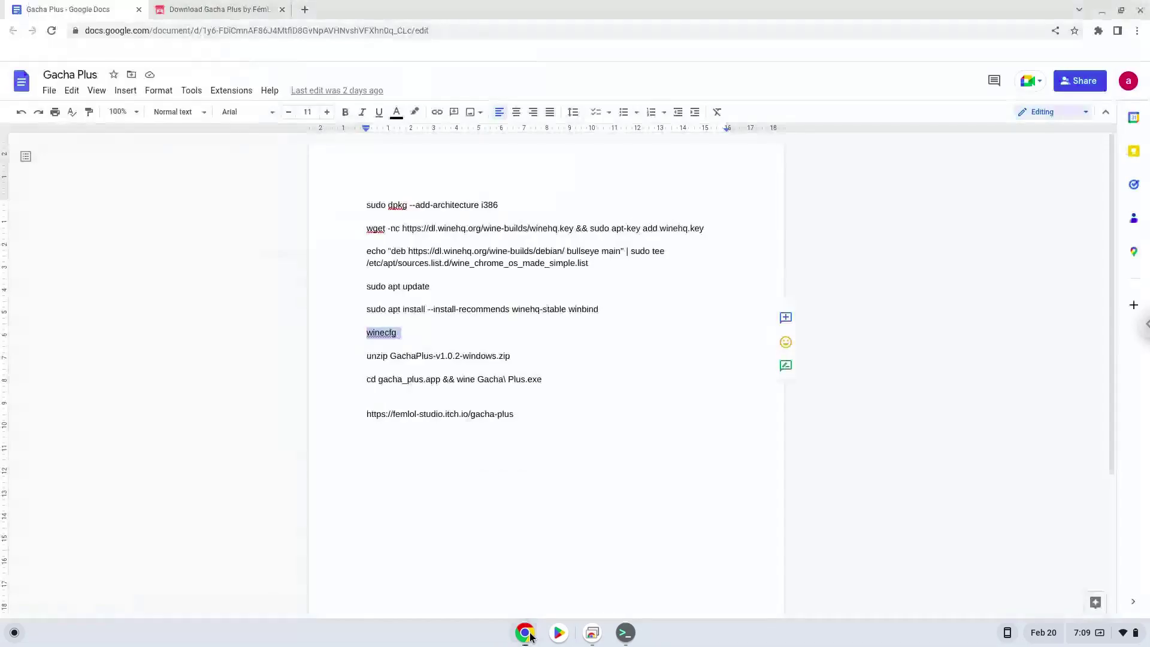
{"action": "triple_click", "coordinate": [444, 360]}
{"action": "right_click", "coordinate": [443, 358]}
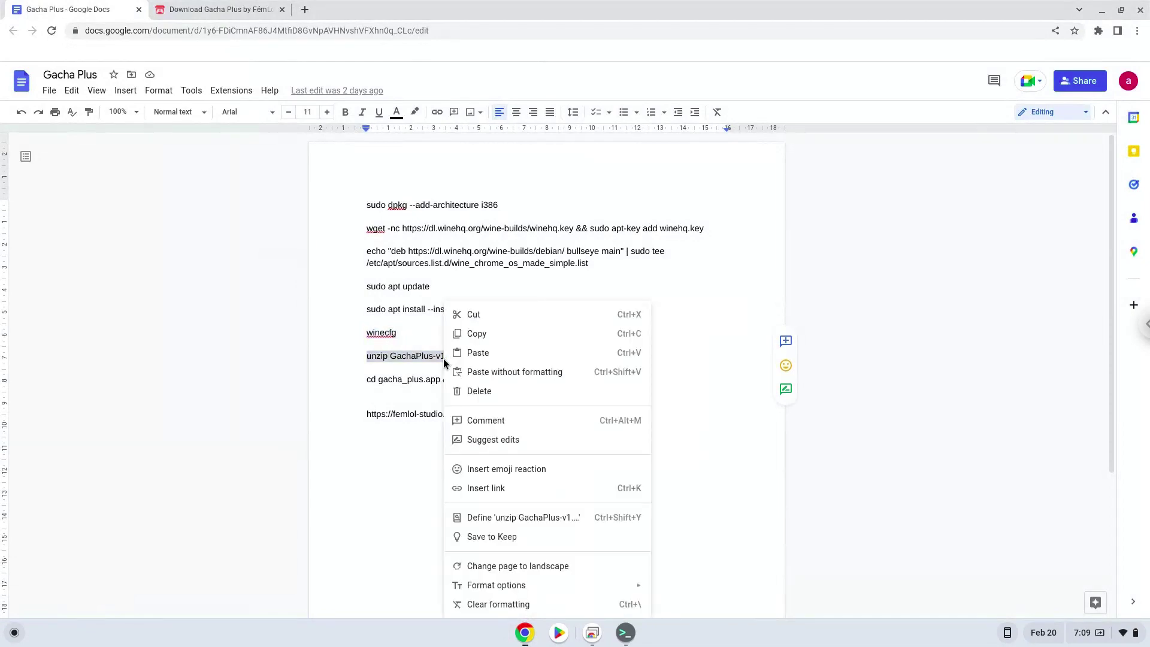
{"action": "left_click", "coordinate": [492, 333]}
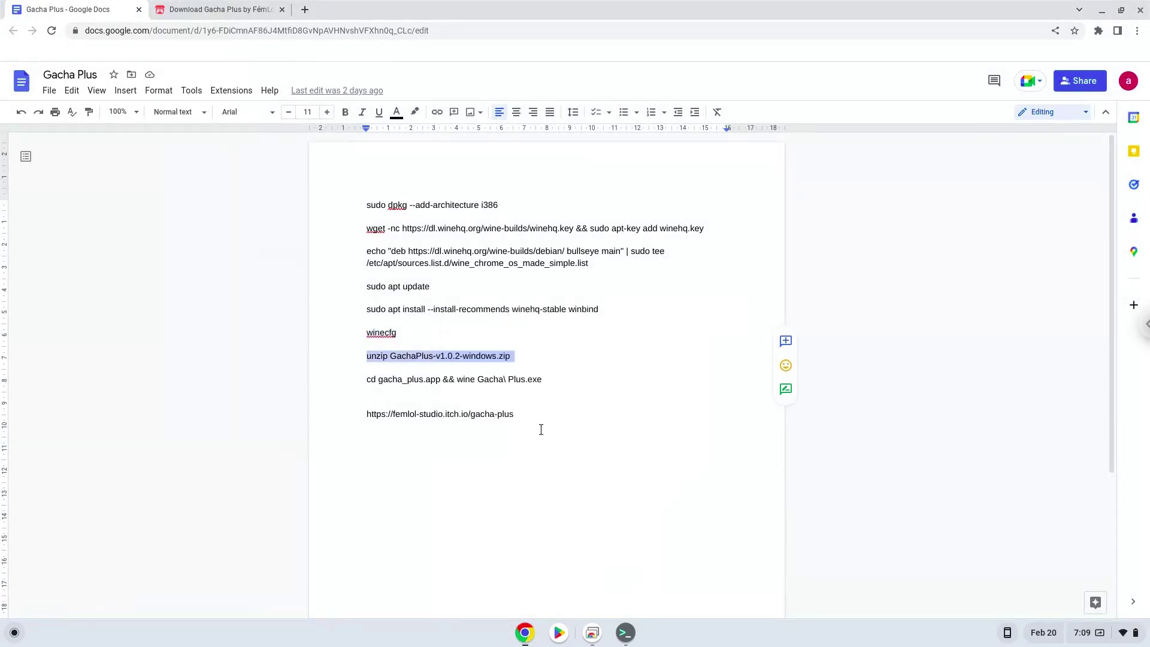
{"action": "left_click", "coordinate": [625, 631]}
{"action": "key", "text": "ctrl+shift+v"}
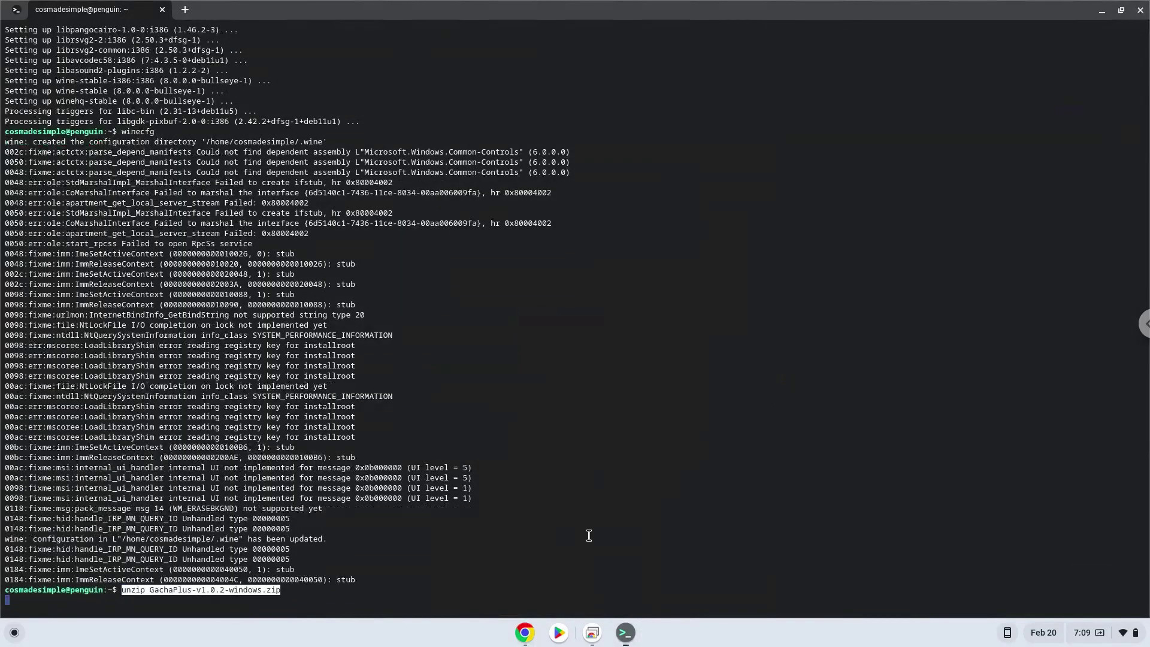
{"action": "key", "text": "Return"}
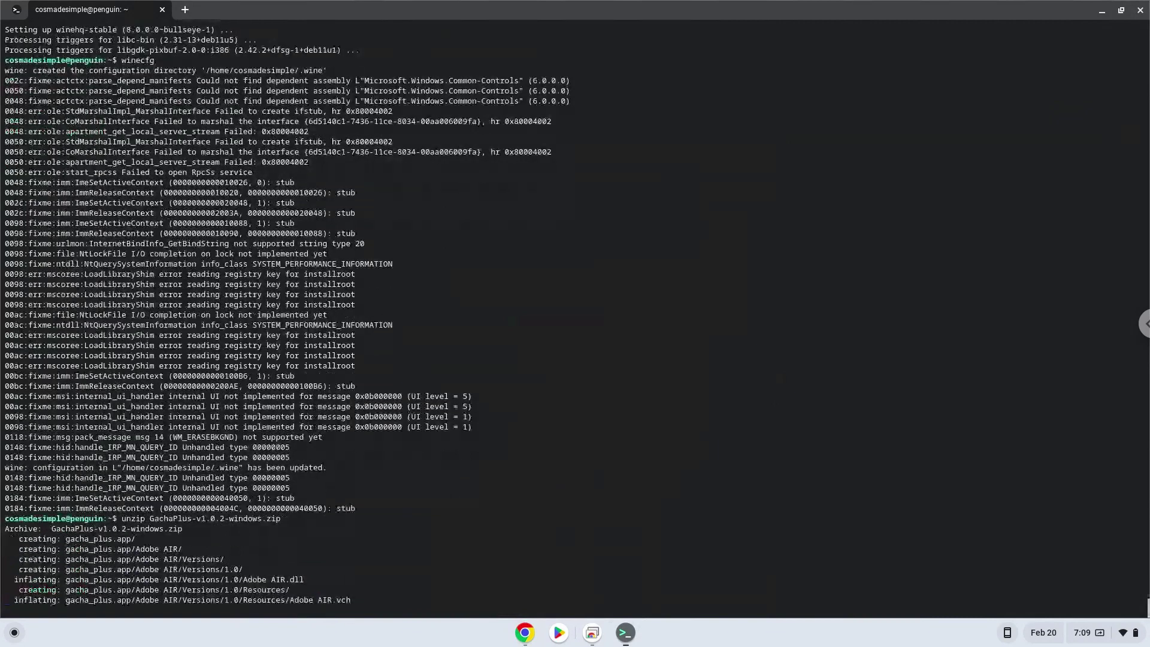